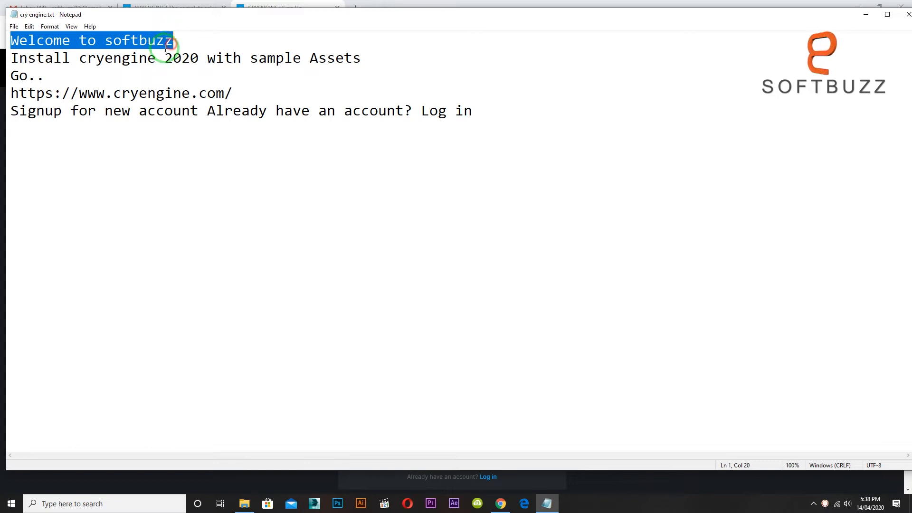
Review the notes on installing CRYENGINE with sample assets, up to the cryengine.com address.
drag(12, 58, 366, 62)
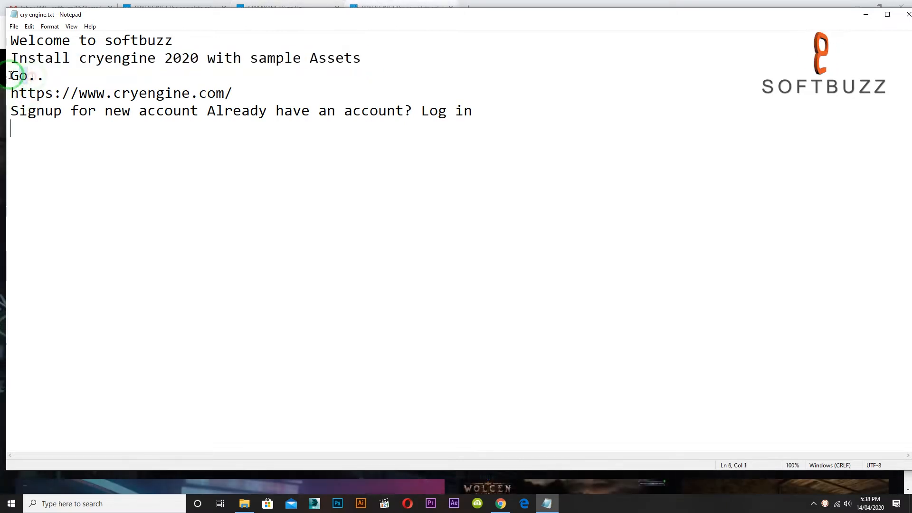
drag(10, 75, 42, 74)
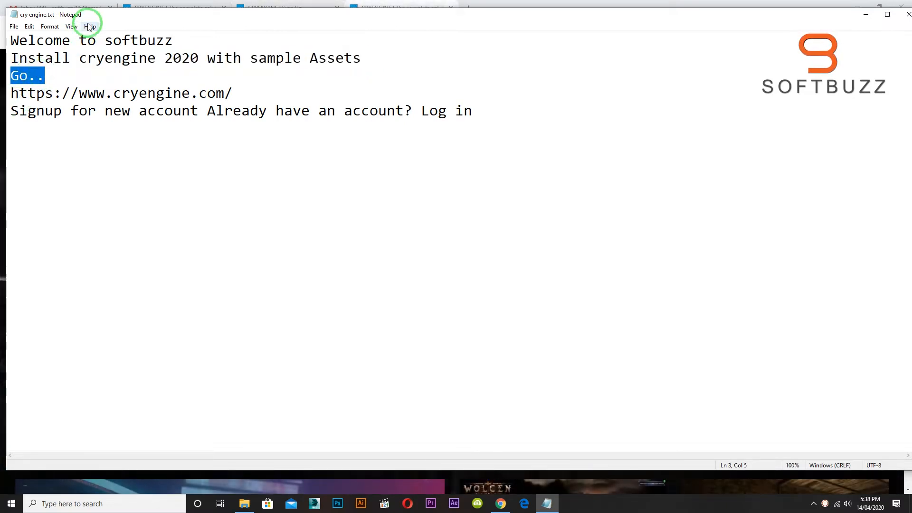
drag(12, 93, 246, 92)
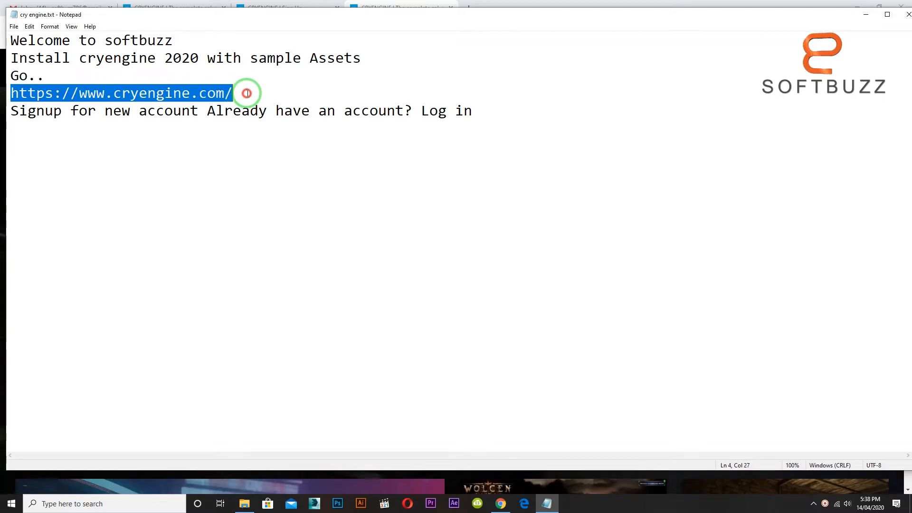
Switch to Chrome and look over the CRYENGINE home page from the news tiles to the game showcase.
click(401, 5)
scroll(434, 180, down, 15)
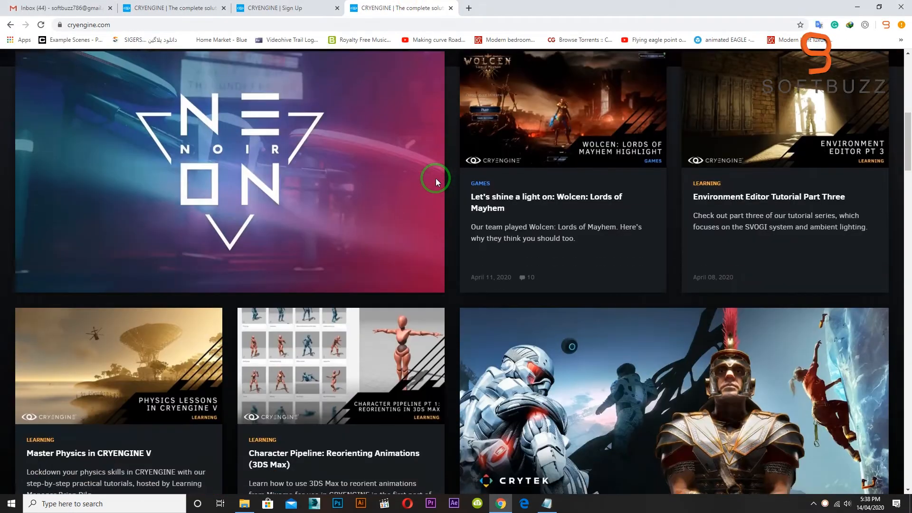
scroll(433, 184, down, 12)
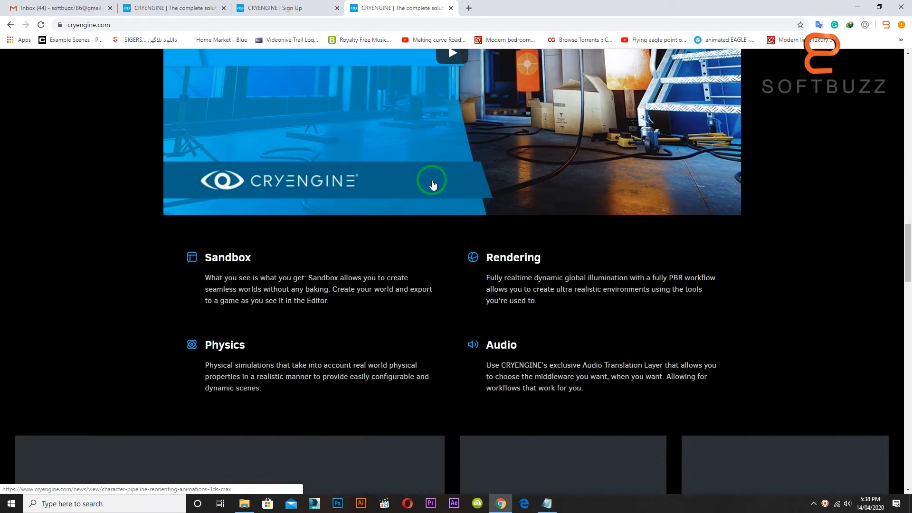
scroll(432, 186, down, 15)
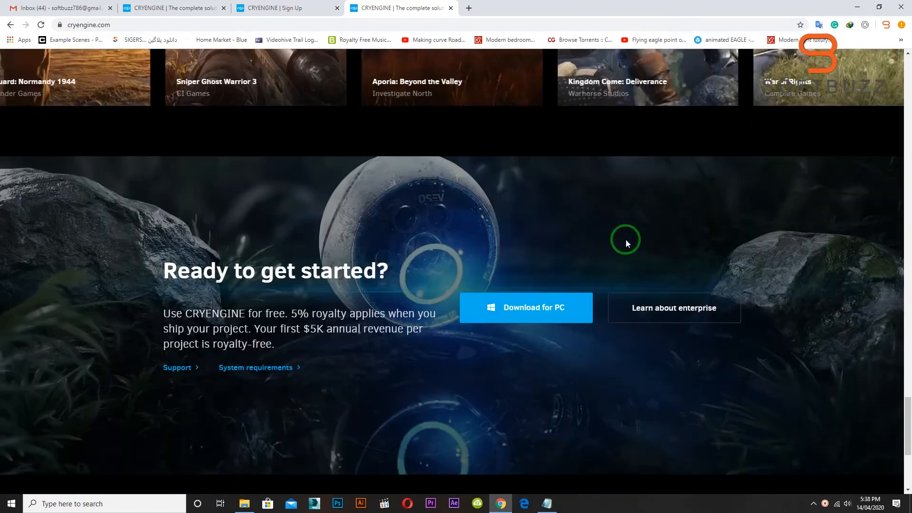
drag(906, 418, 906, 72)
Review the account sign-up and log-in notes in Notepad, and view the CRYENGINE registration page in Chrome.
click(547, 503)
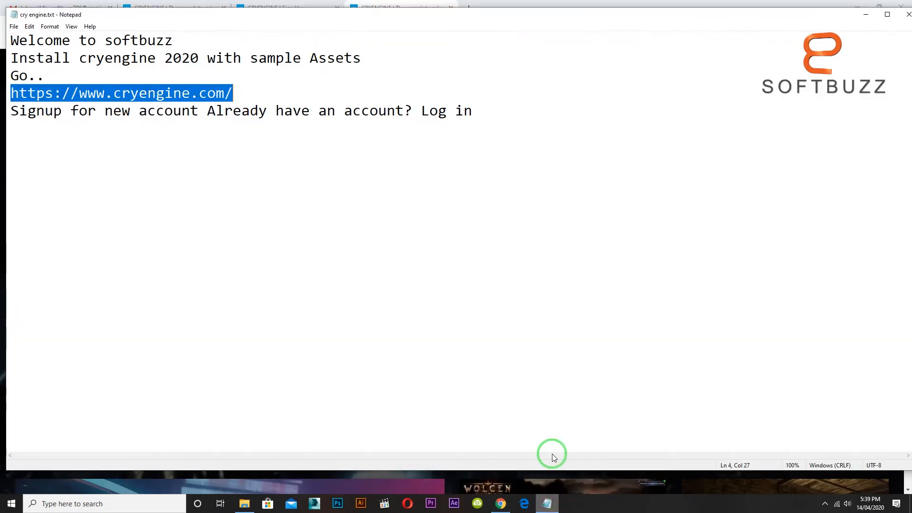
drag(10, 110, 196, 114)
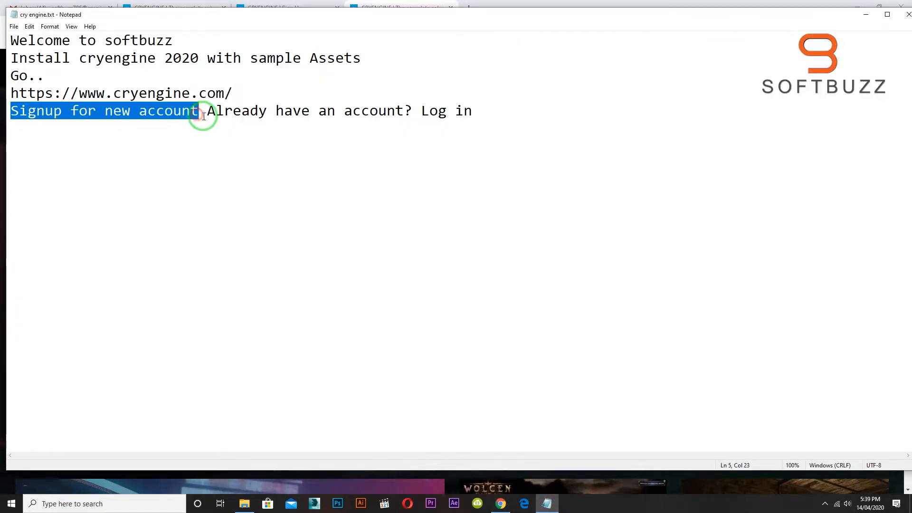
drag(205, 114, 472, 115)
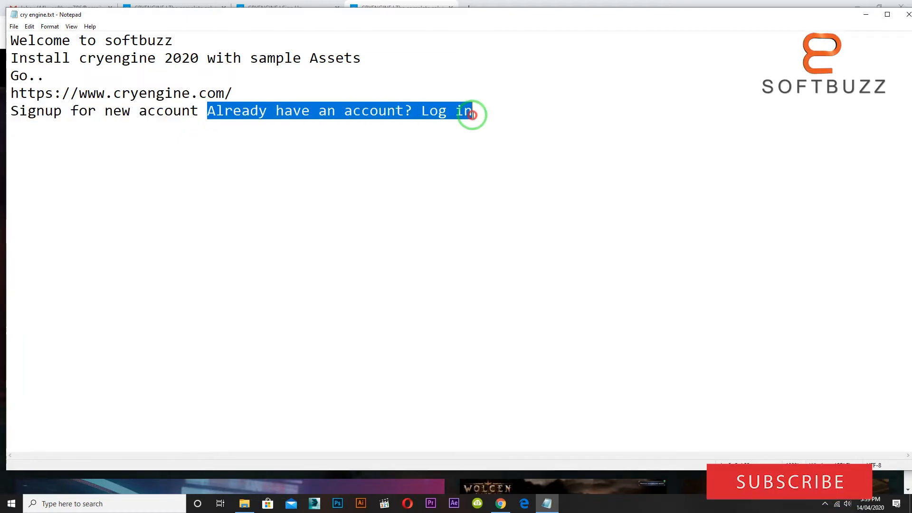
click(299, 7)
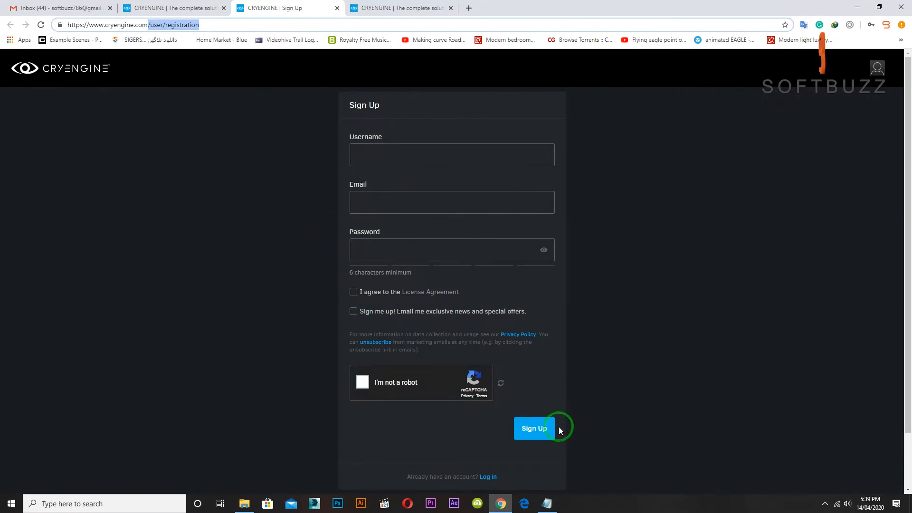
Download the PC launcher installer ce-launcher.exe from the logged-in CRYENGINE home page.
click(185, 5)
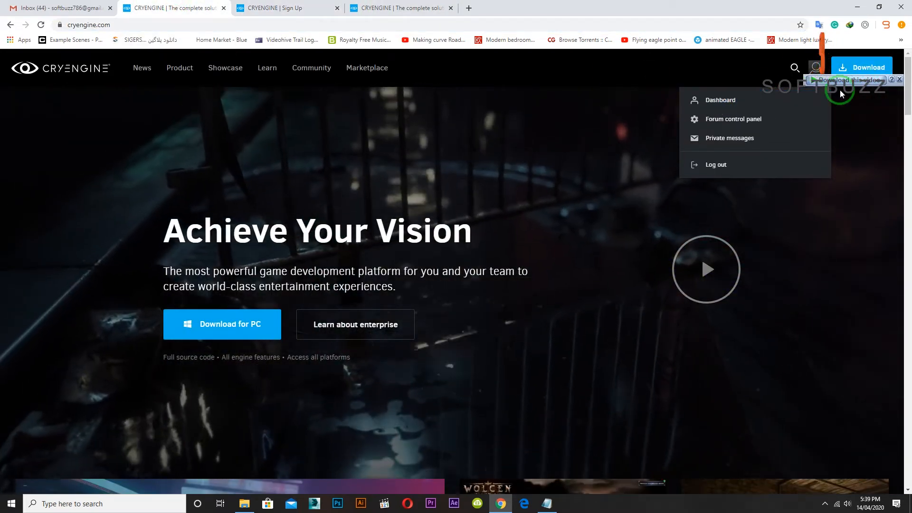
click(649, 69)
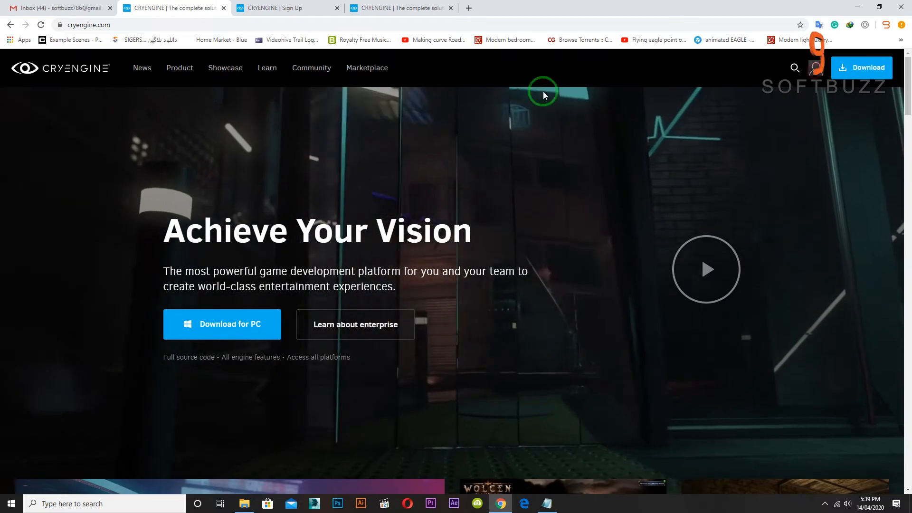
scroll(317, 247, down, 7)
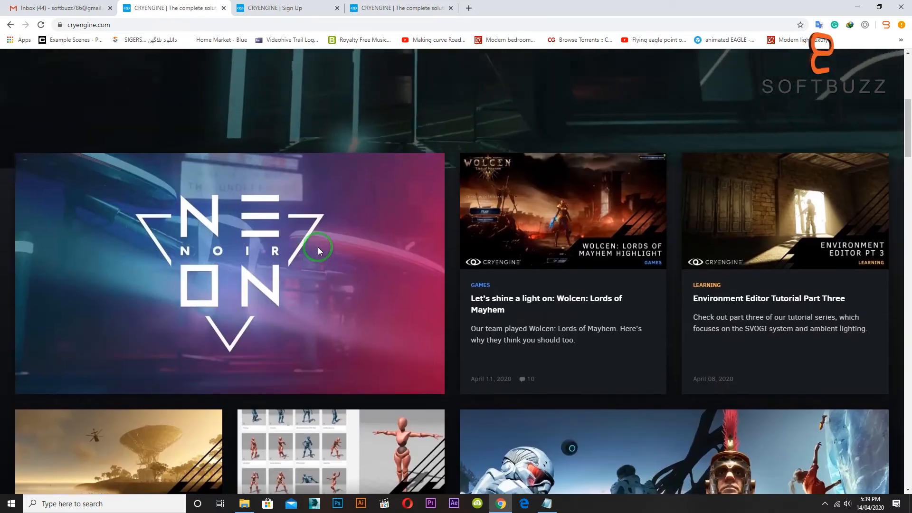
scroll(317, 247, up, 6)
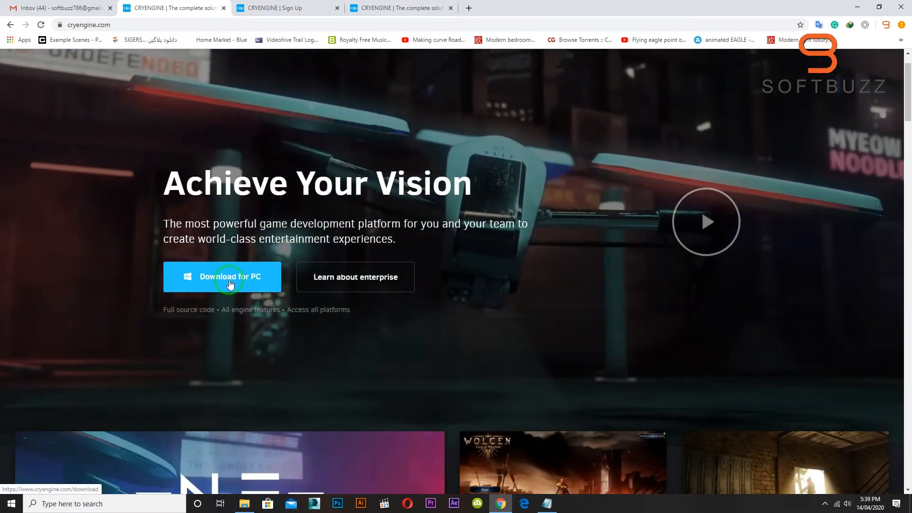
click(230, 283)
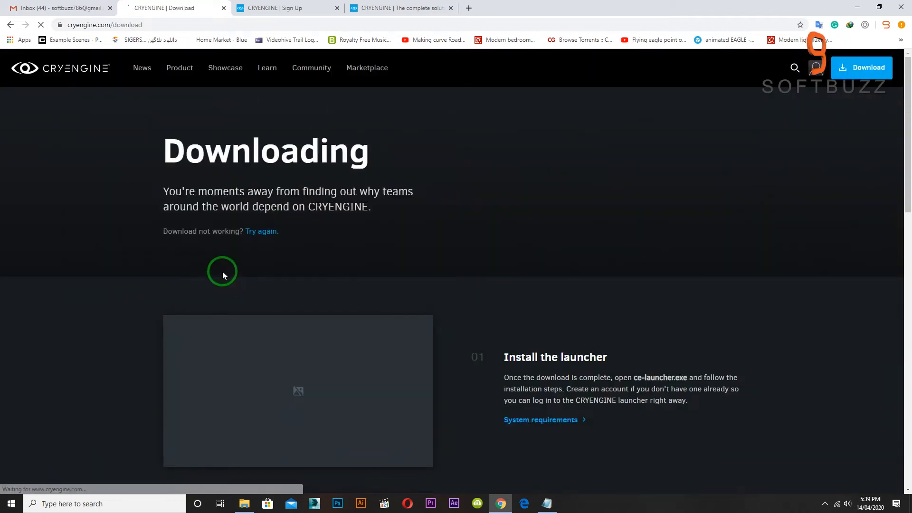
scroll(223, 272, down, 1)
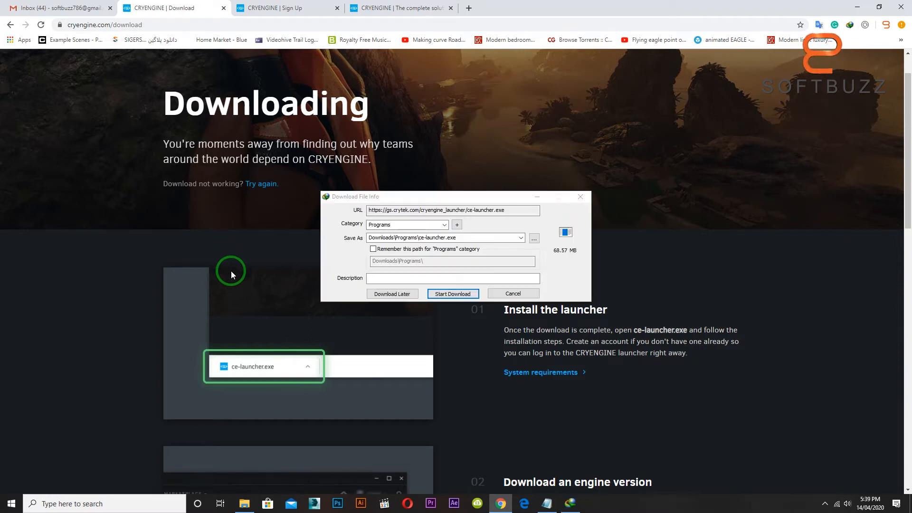
click(471, 295)
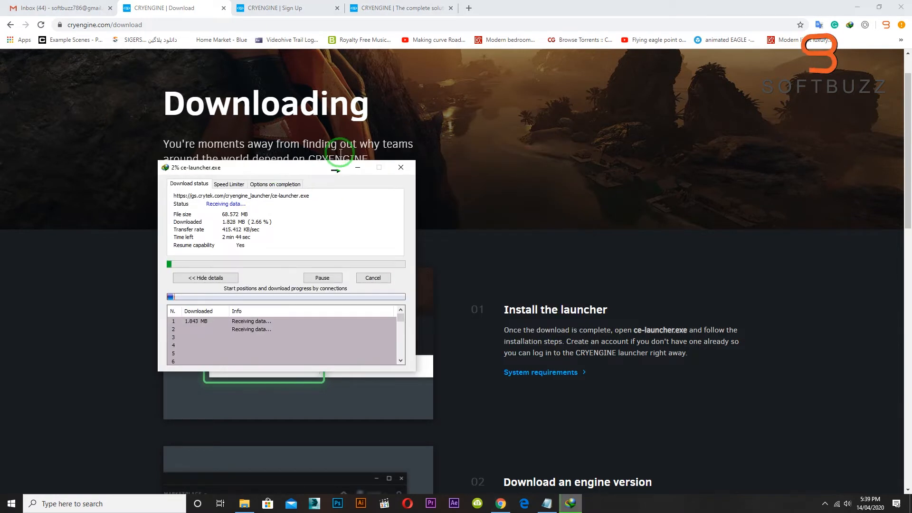
click(572, 503)
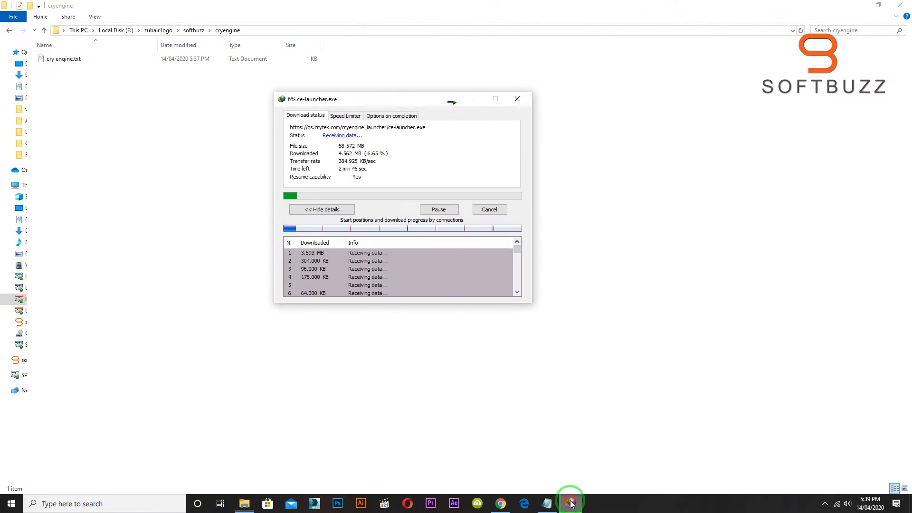
drag(389, 103, 317, 98)
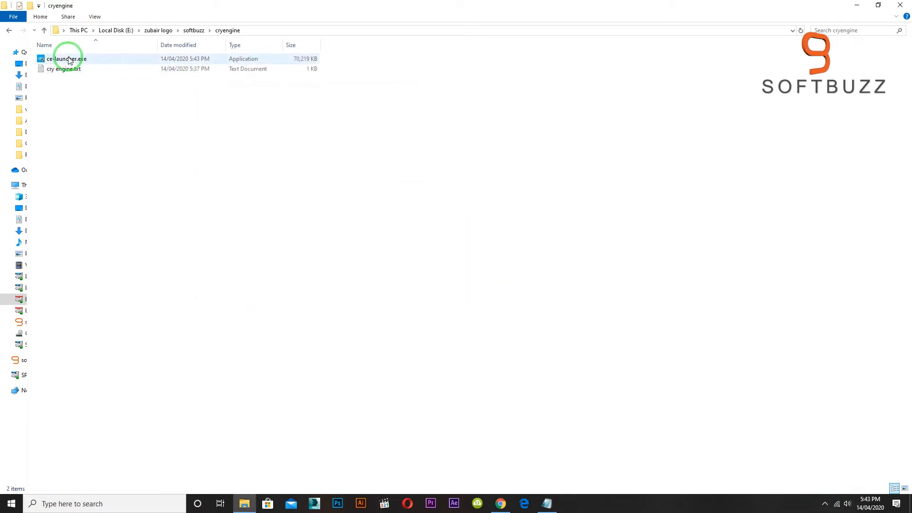
Run ce-launcher.exe from the cryengine folder and complete the CRYENGINE Launcher setup.
right_click(69, 59)
click(118, 86)
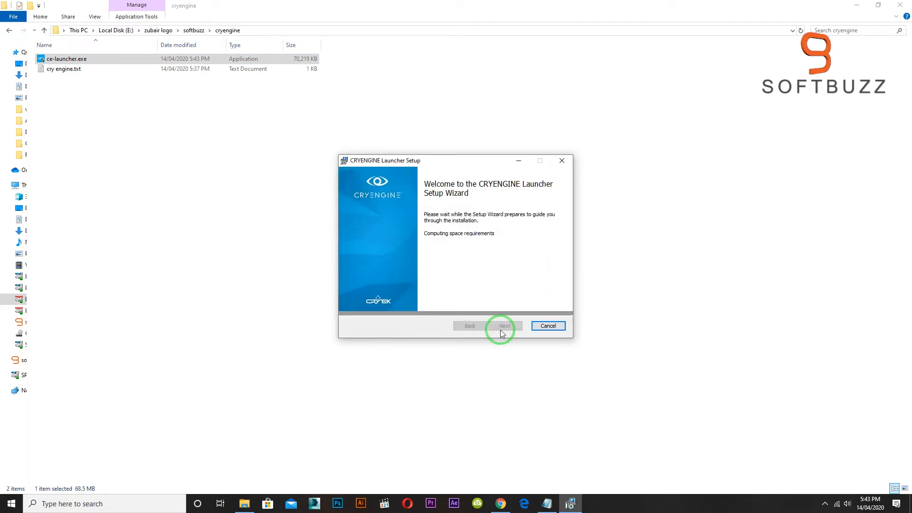
click(501, 328)
click(501, 328)
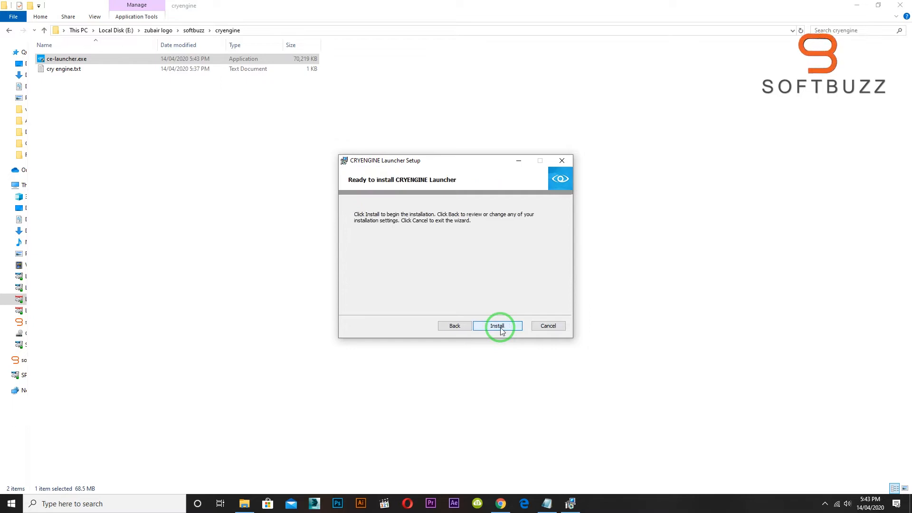
click(501, 328)
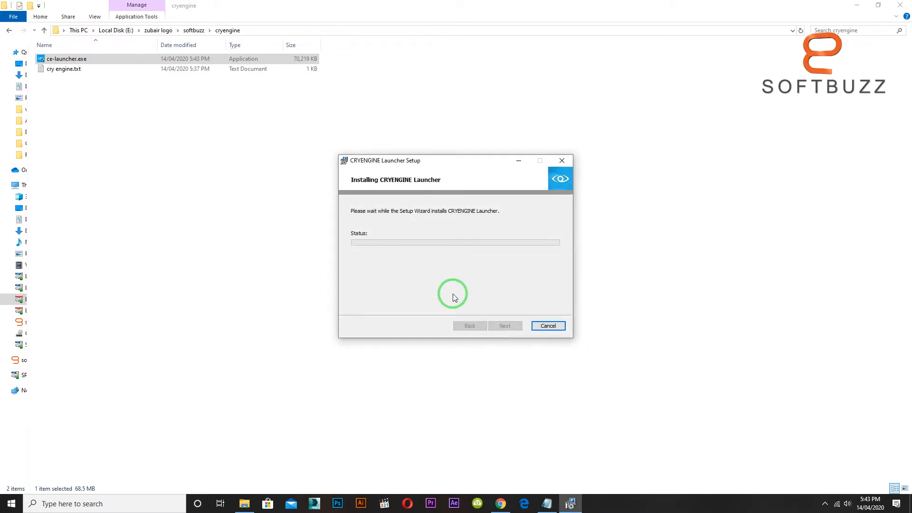
drag(459, 161, 375, 120)
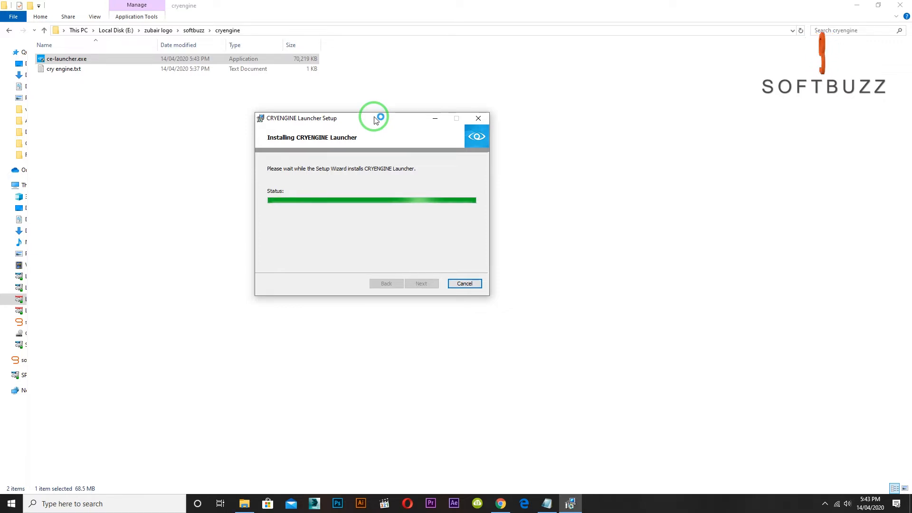
click(425, 286)
Search Windows for "cry" and run CRYENGINE Launcher as administrator.
click(11, 503)
text(cr)
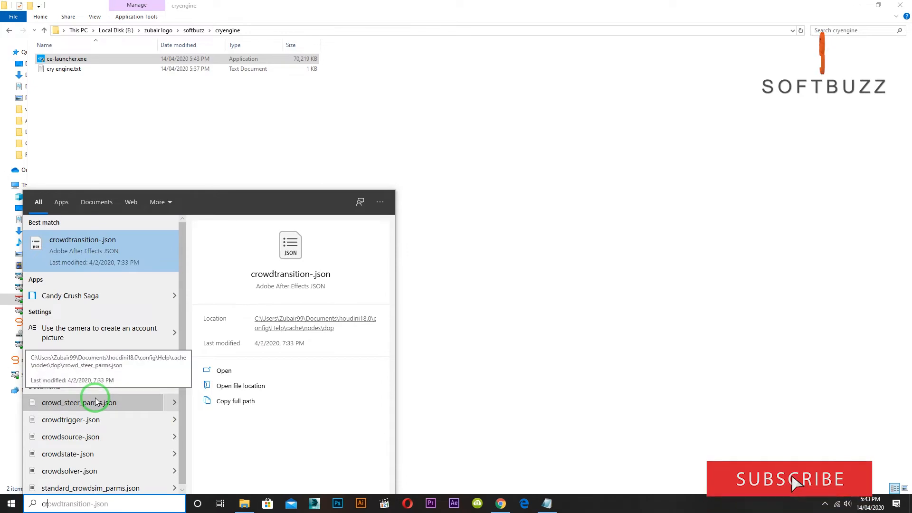
text(y)
right_click(111, 243)
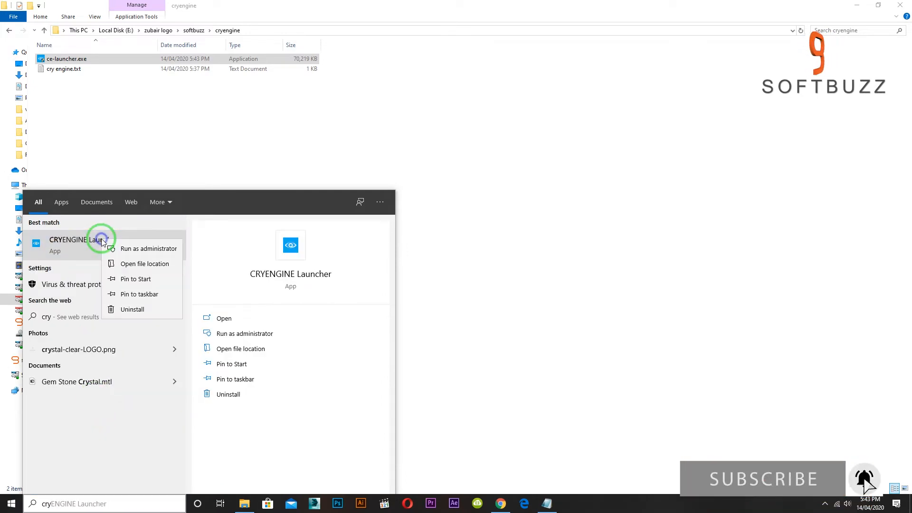
click(121, 248)
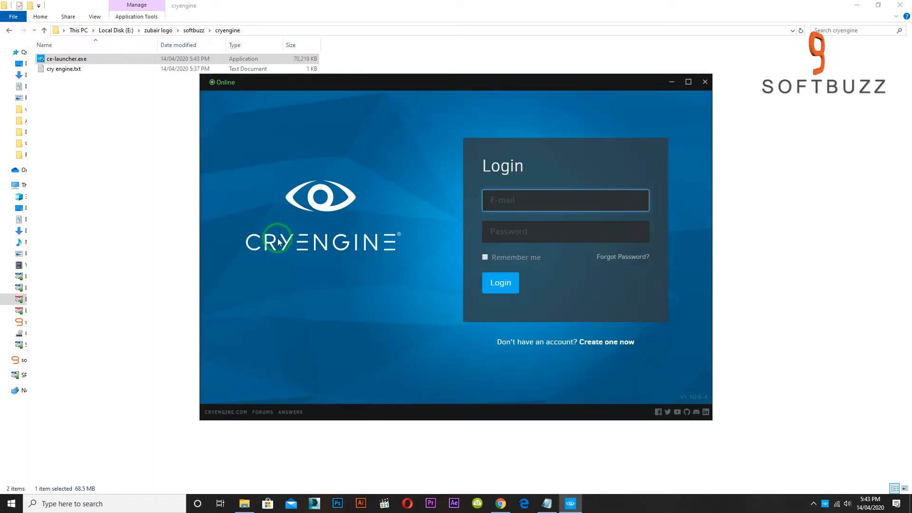
Log in to the CRYENGINE Launcher with the account e-mail and password.
click(247, 241)
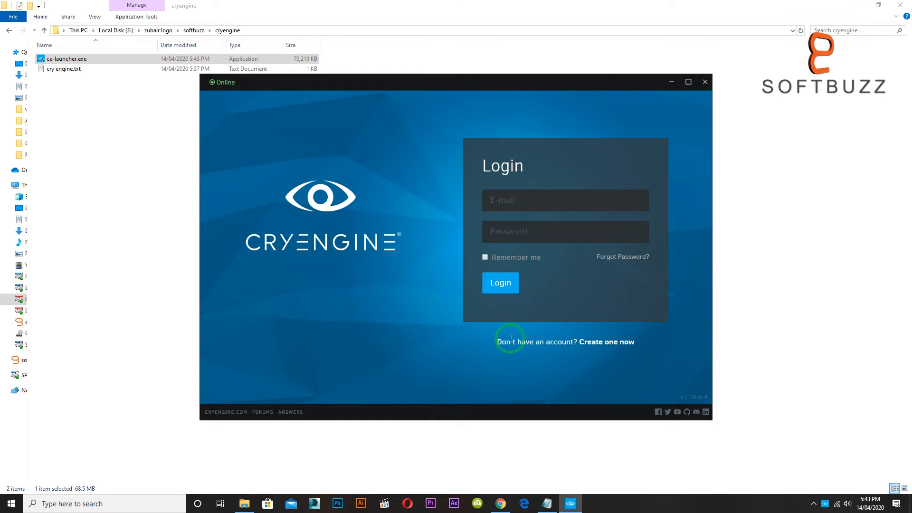
click(516, 204)
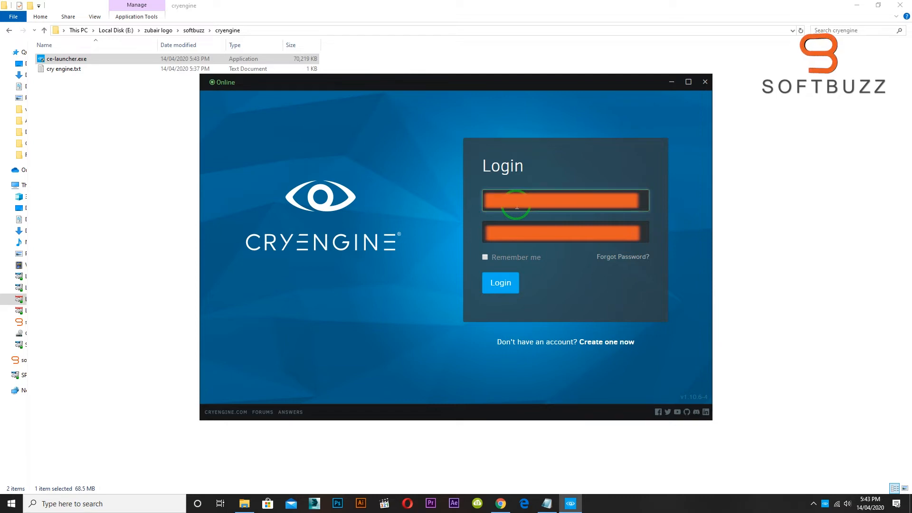
key(Tab)
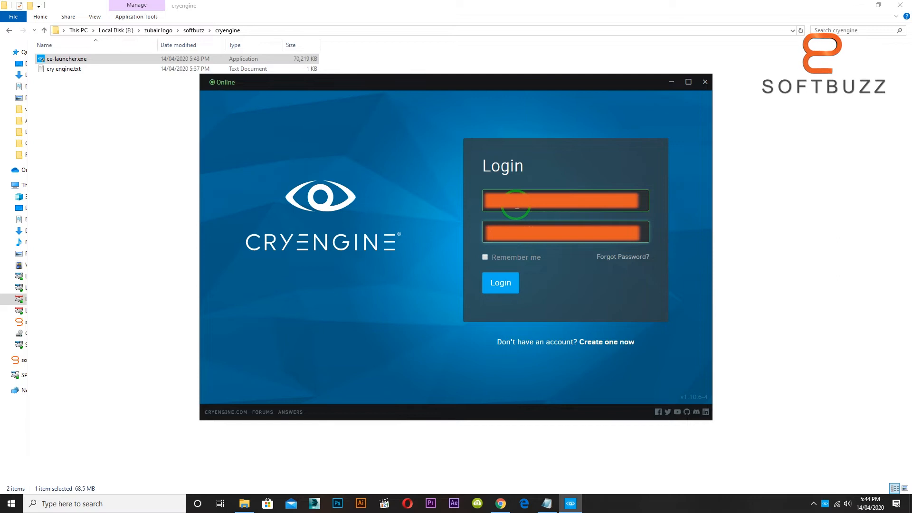
click(496, 278)
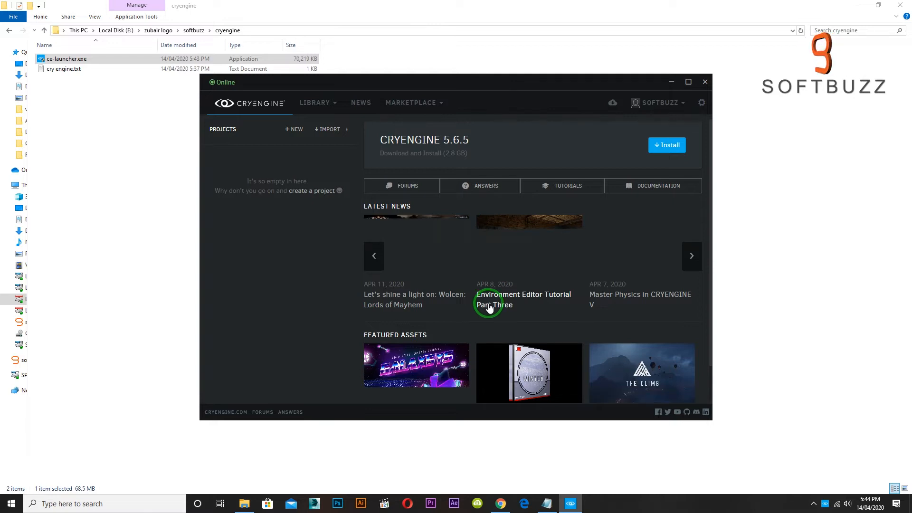
Look through the launcher's library options, latest news and featured assets.
click(316, 106)
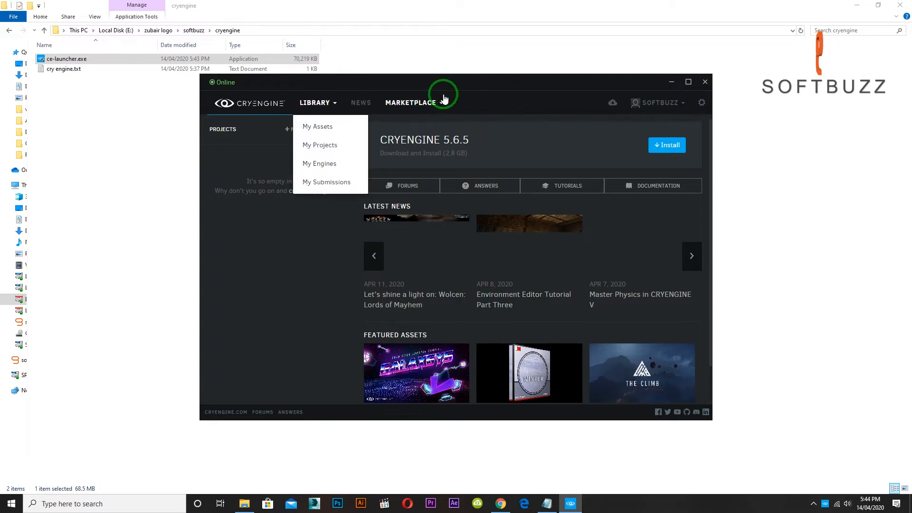
click(231, 238)
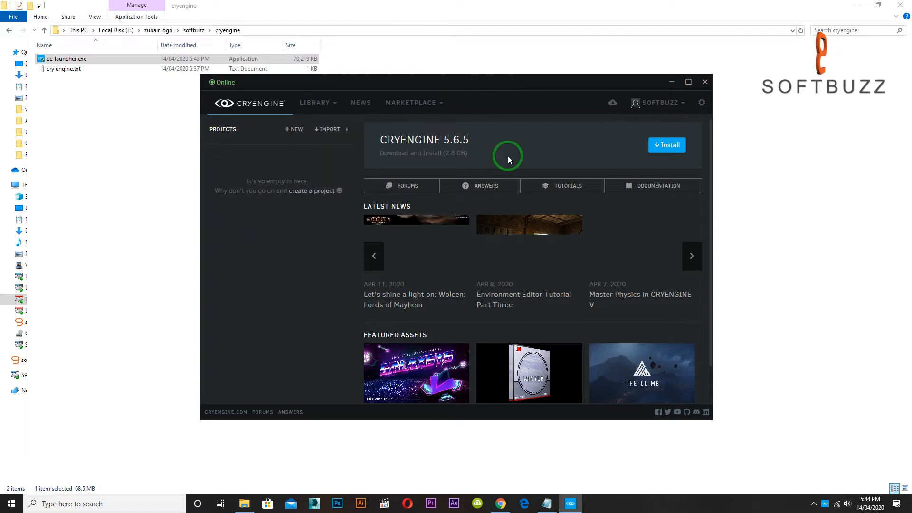
scroll(419, 306, down, 1)
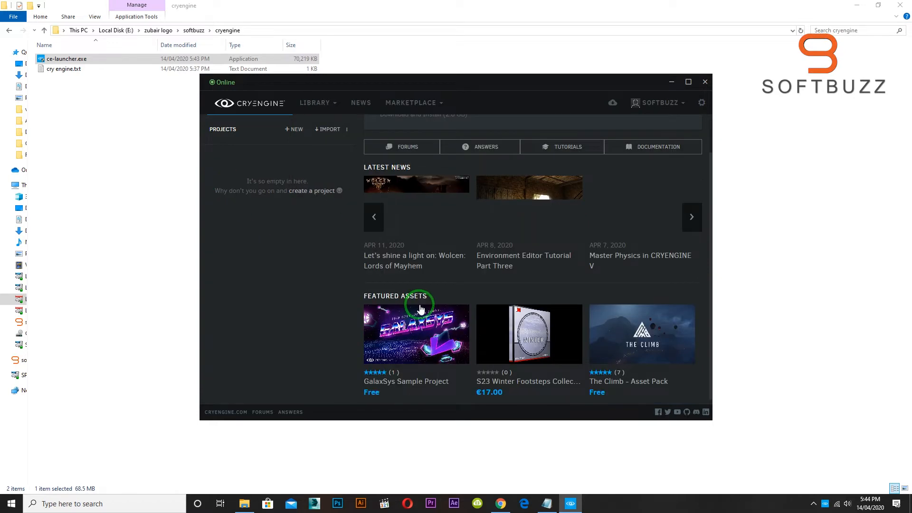
scroll(421, 308, up, 1)
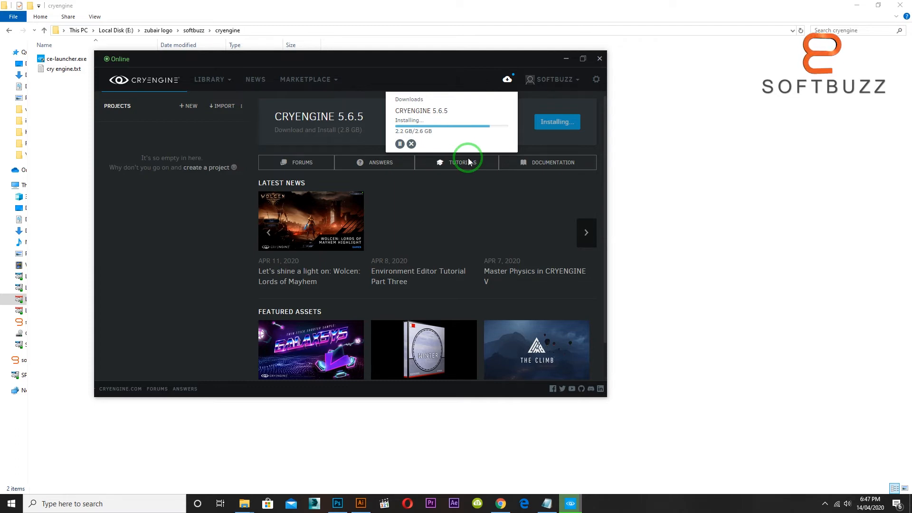
Move the launcher window aside and maximize it to fill the screen.
mouse_move(382, 56)
mouse_down()
mouse_move(351, 47)
mouse_move(369, 53)
mouse_up()
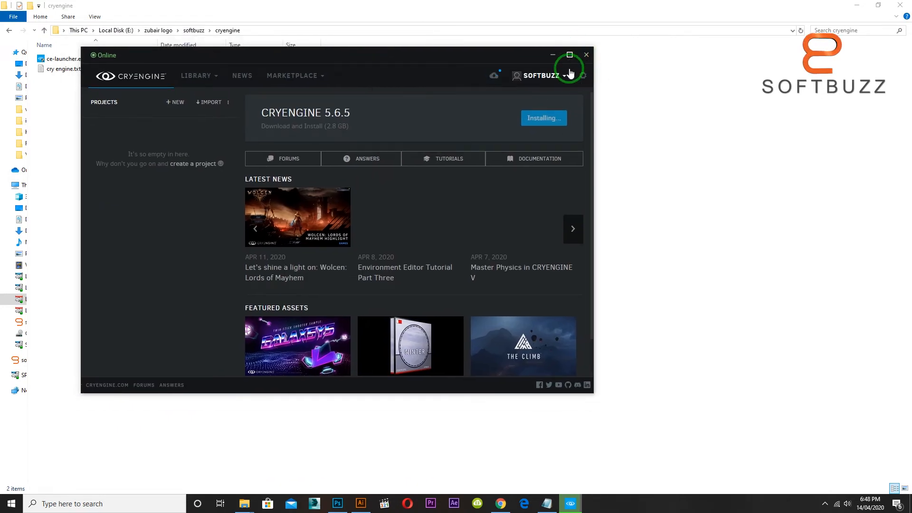
click(570, 54)
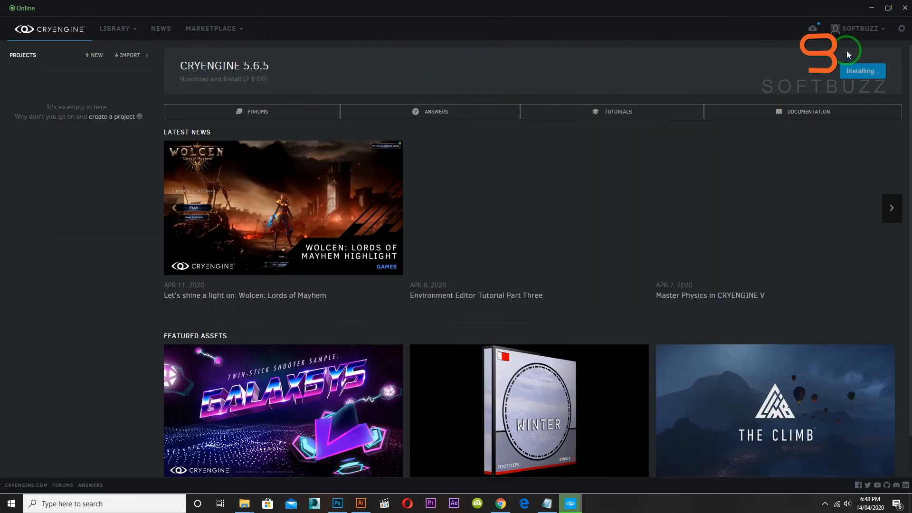
Check the engine download, then review CRYENGINE 5.6's IDE and Compiler, SDKs and Dependencies, and Tools and Plugins requirements.
click(812, 29)
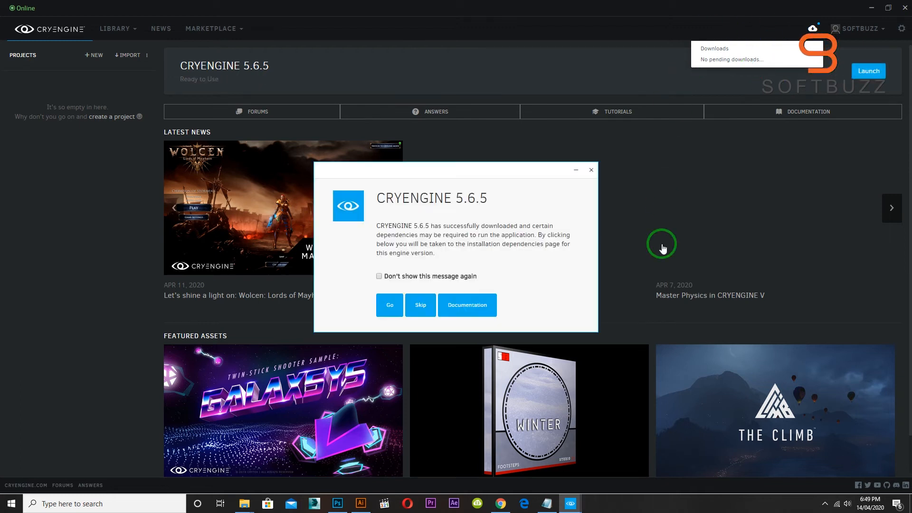
click(393, 315)
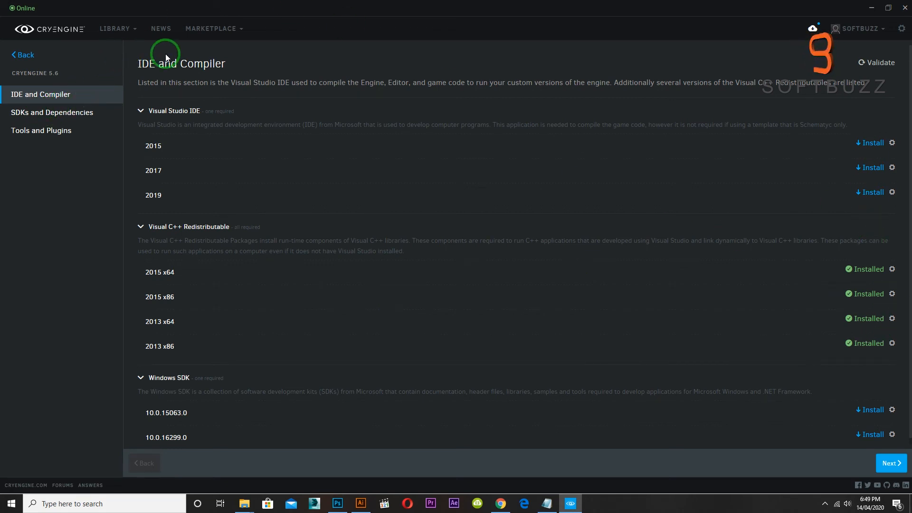
scroll(867, 299, down, 1)
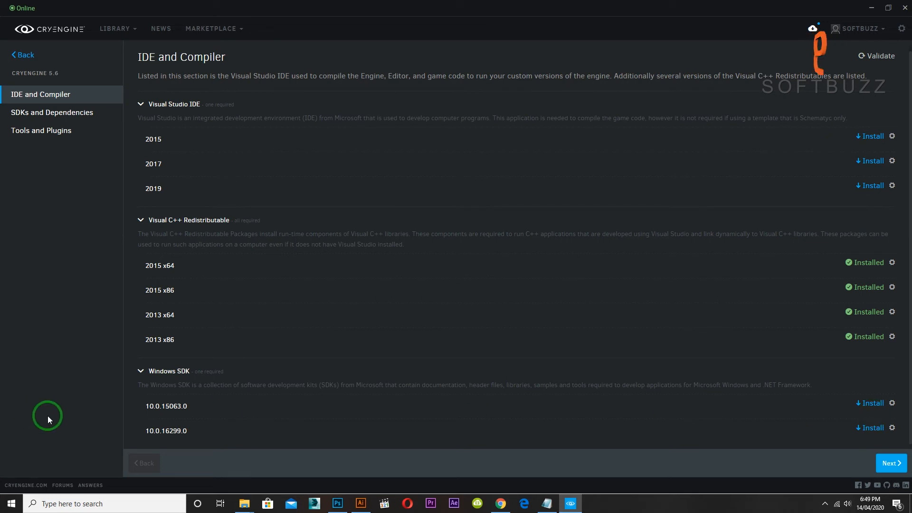
click(887, 463)
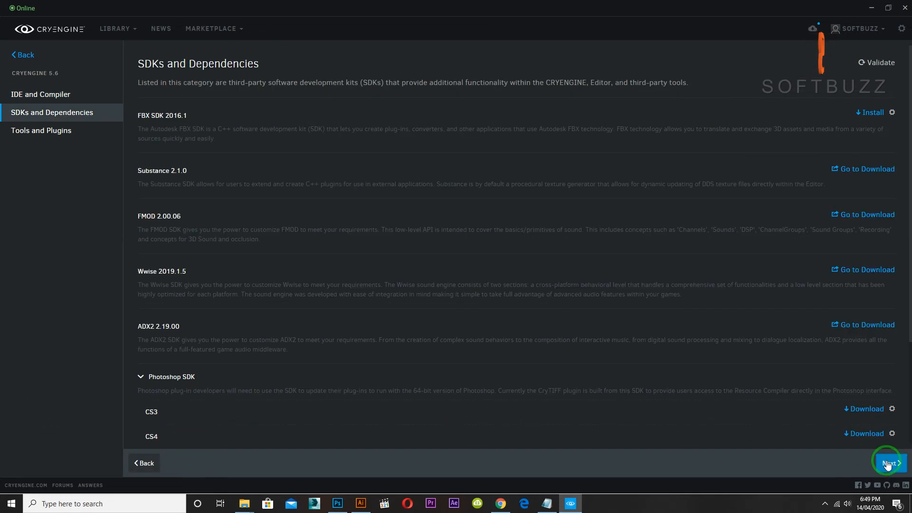
scroll(839, 403, down, 3)
scroll(839, 407, up, 3)
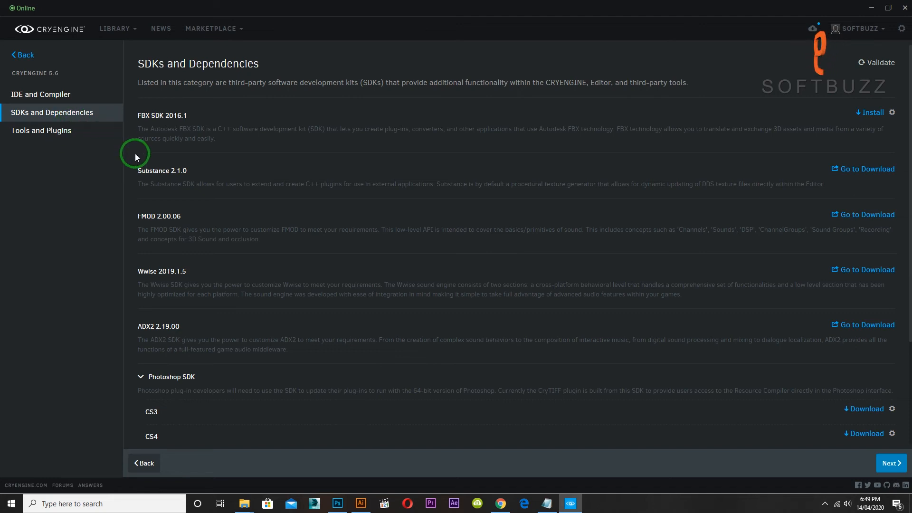
scroll(674, 266, down, 3)
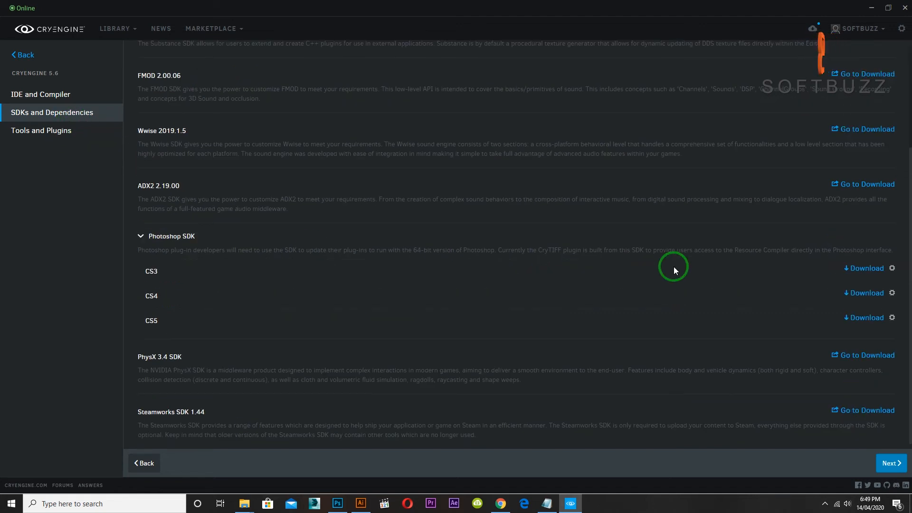
scroll(673, 266, up, 3)
click(897, 468)
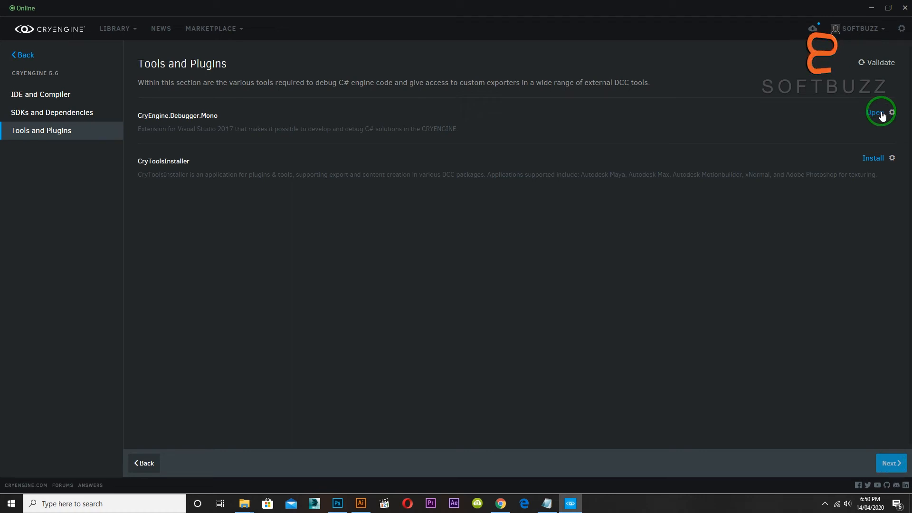
click(21, 56)
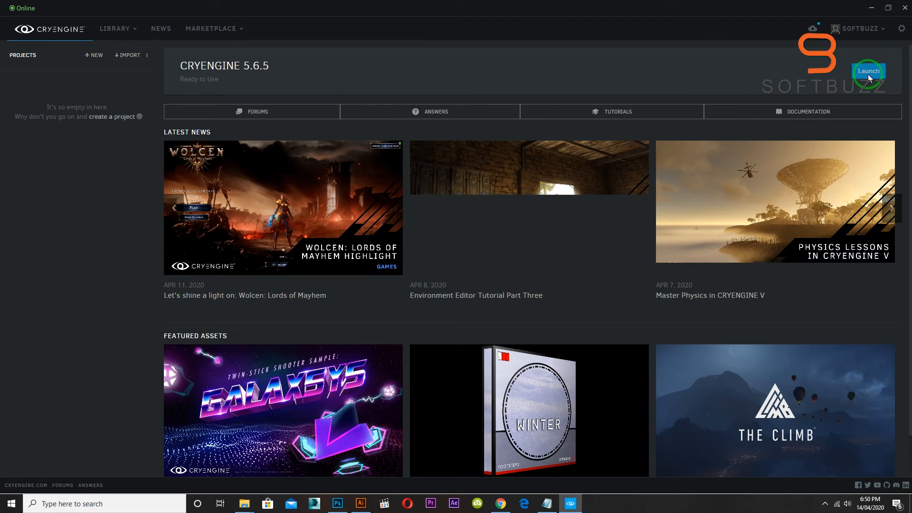
Launch CRYENGINE 5.6.5, create a project named My Project from the blank CPP template, and dismiss the firewall alert for sandbox.exe.
click(361, 252)
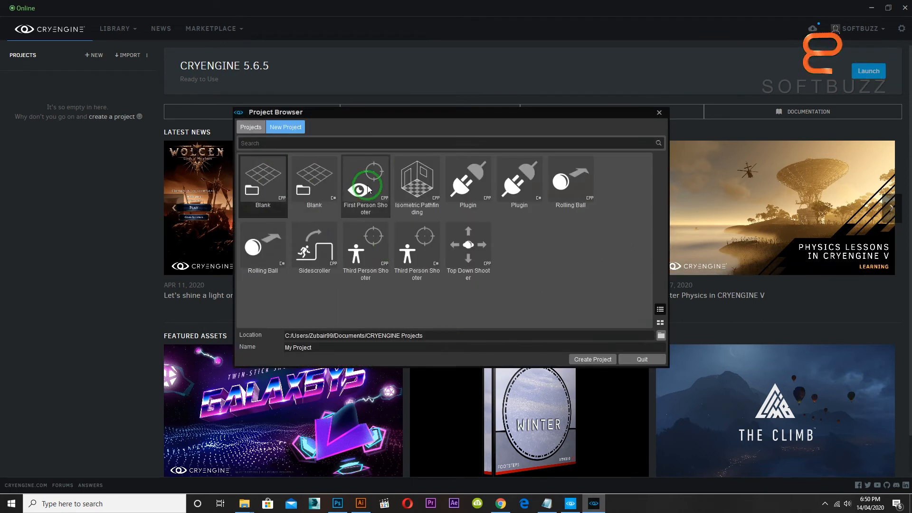
click(594, 359)
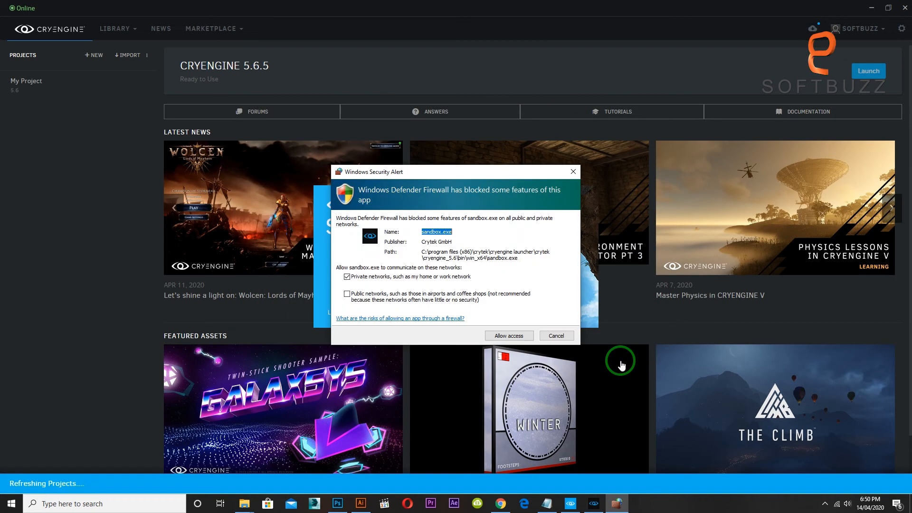
click(560, 339)
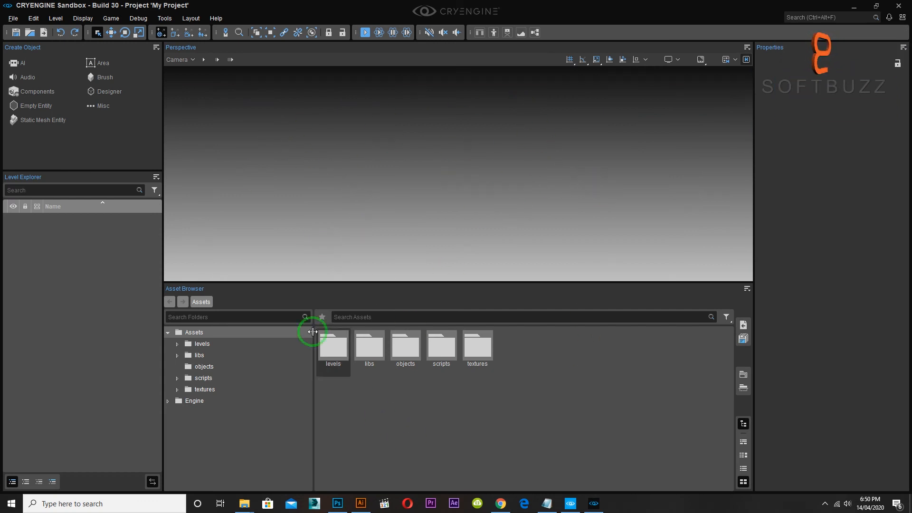
Inspect the helper_illum material in the project's objects folder, close it, and look over the editor's available tools.
click(204, 367)
click(331, 345)
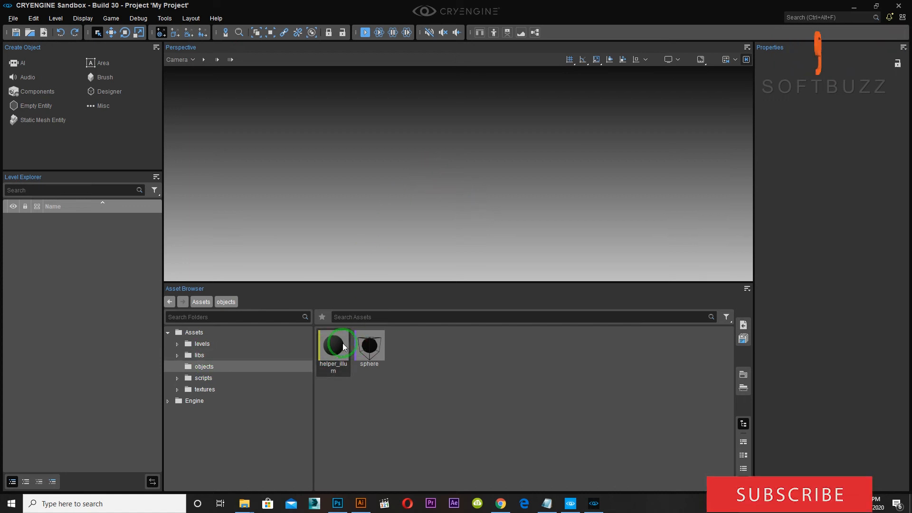
double_click(343, 343)
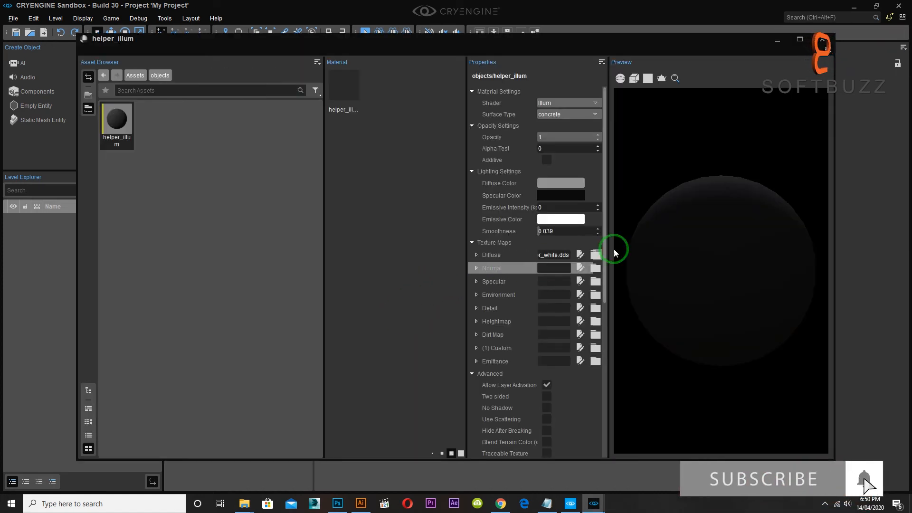
click(826, 46)
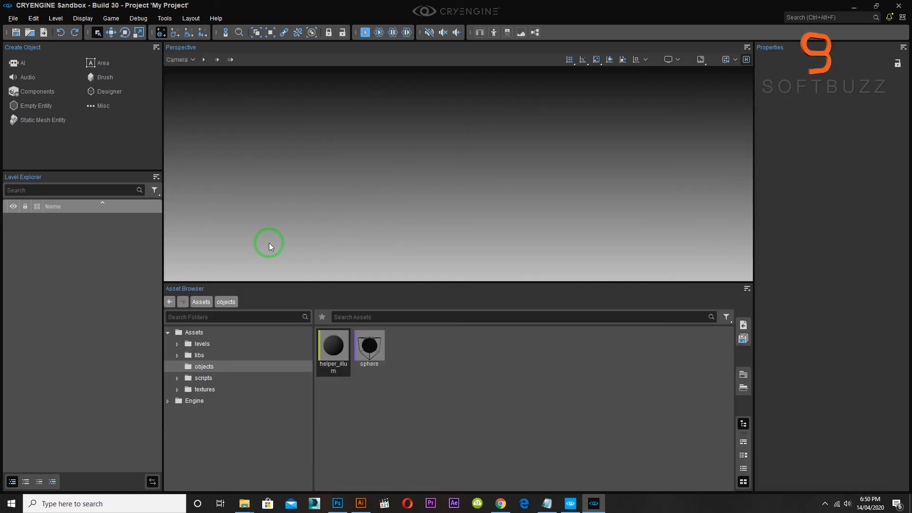
click(63, 19)
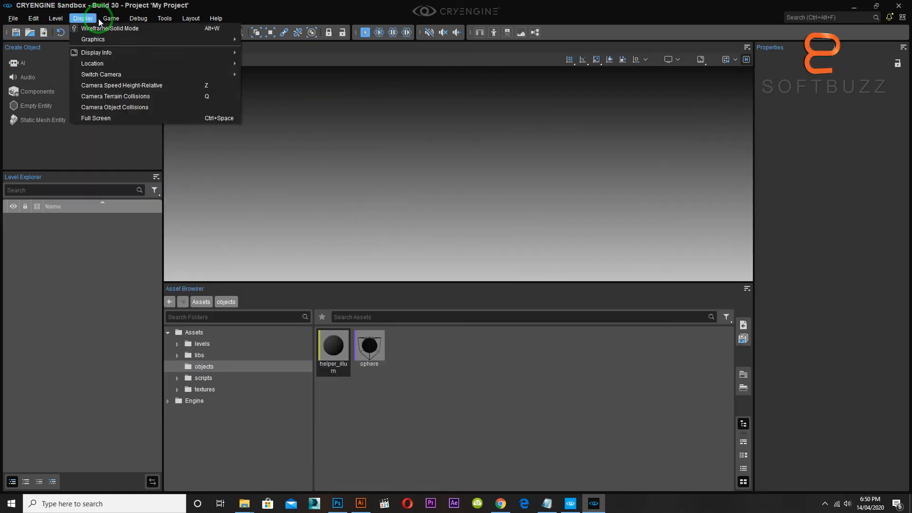
Minimize the Sandbox editor and show the owned assets in the CRYENGINE Launcher library.
click(854, 9)
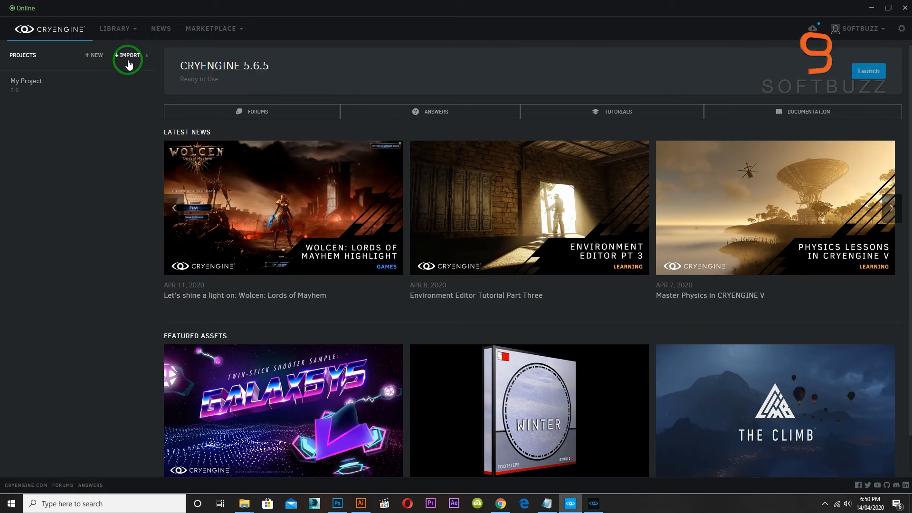
click(123, 28)
click(119, 55)
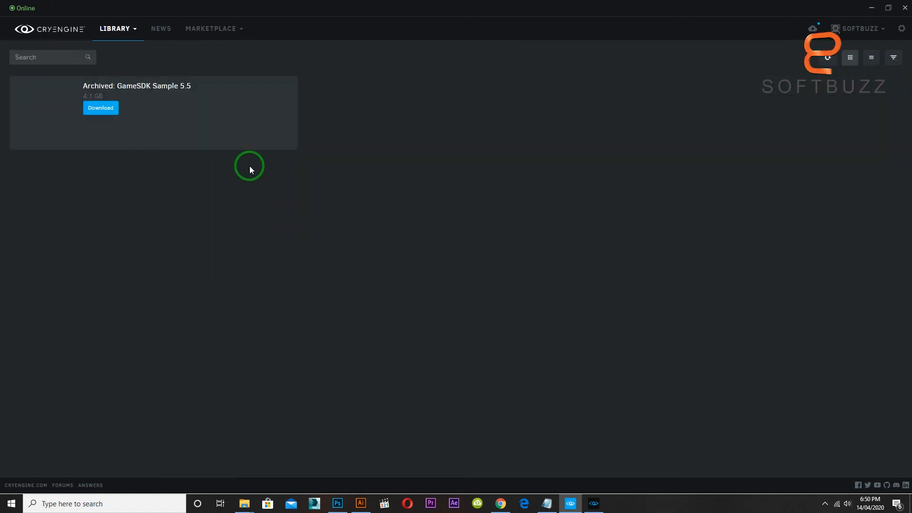
Switch to Chrome, open the CRYENGINE Marketplace, and filter the assets by the Free price option.
click(500, 502)
click(381, 106)
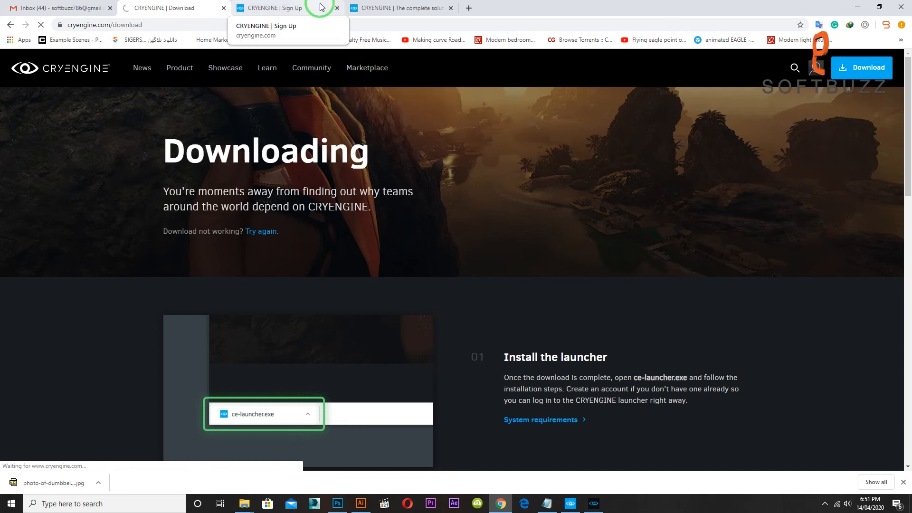
scroll(283, 246, down, 2)
scroll(283, 247, up, 2)
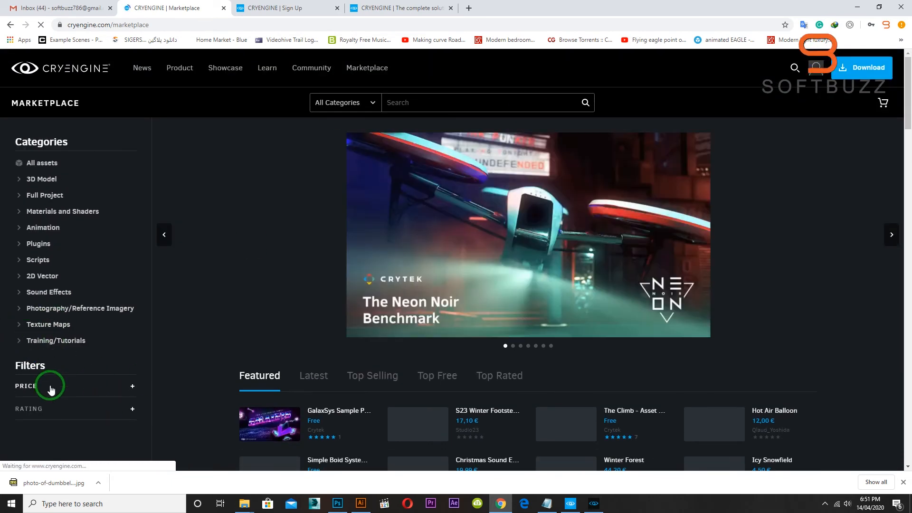
click(51, 389)
click(19, 402)
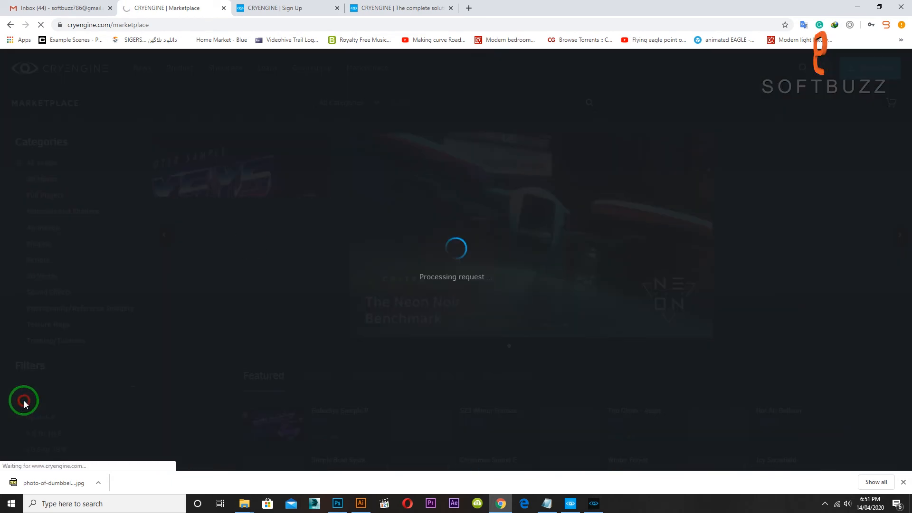
click(903, 483)
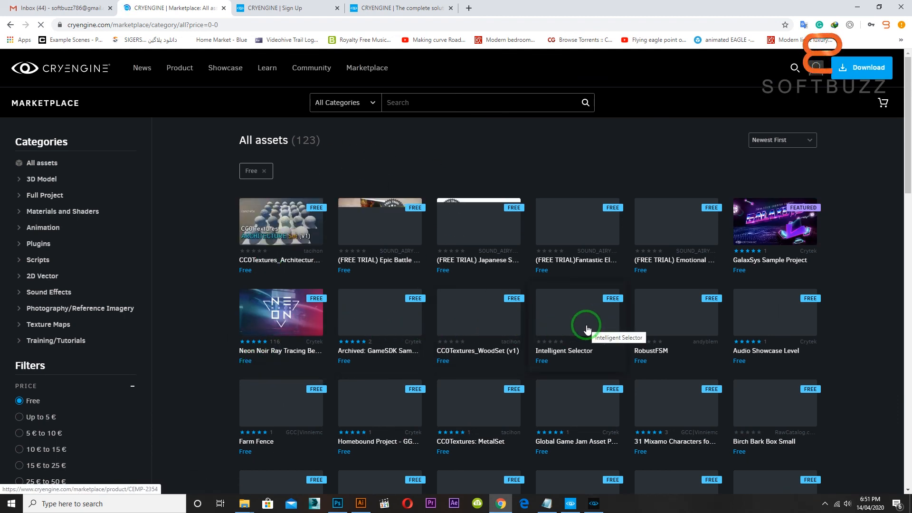
Browse the free marketplace assets to see which models, textures and sample projects are offered.
scroll(586, 325, down, 3)
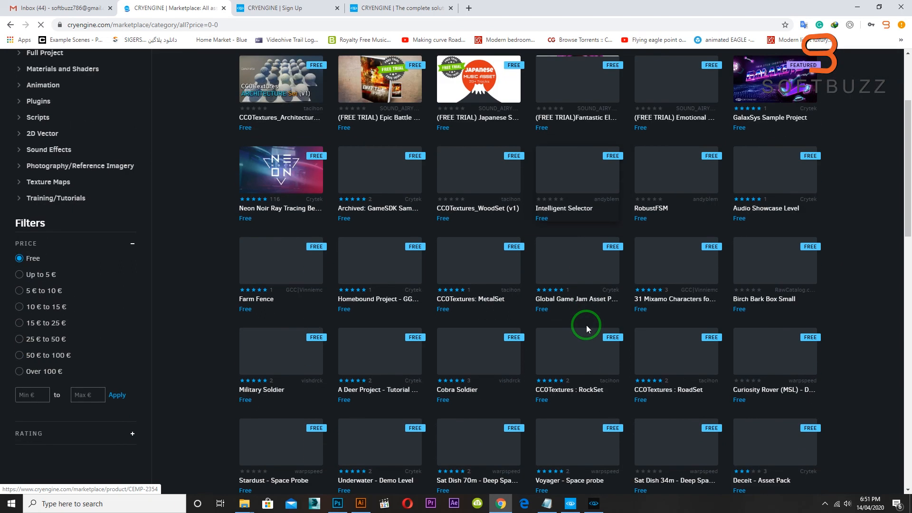
scroll(588, 325, up, 3)
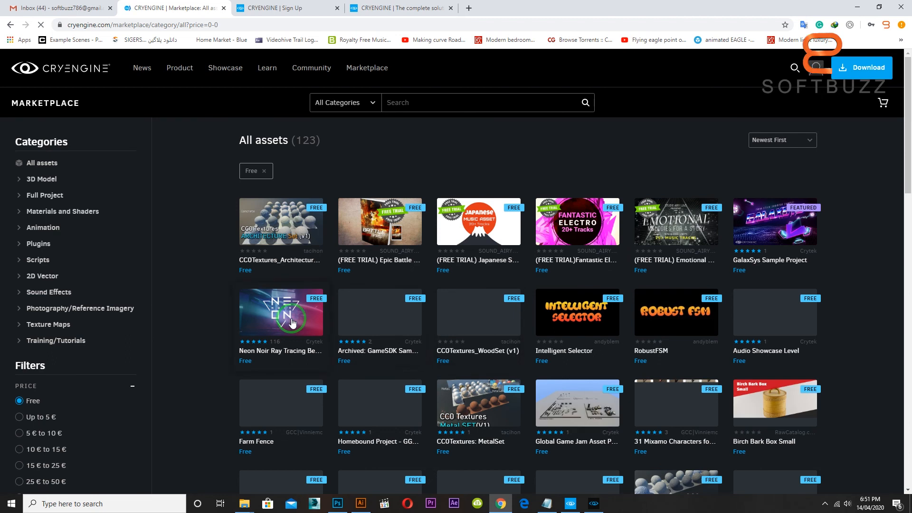
scroll(295, 295, down, 3)
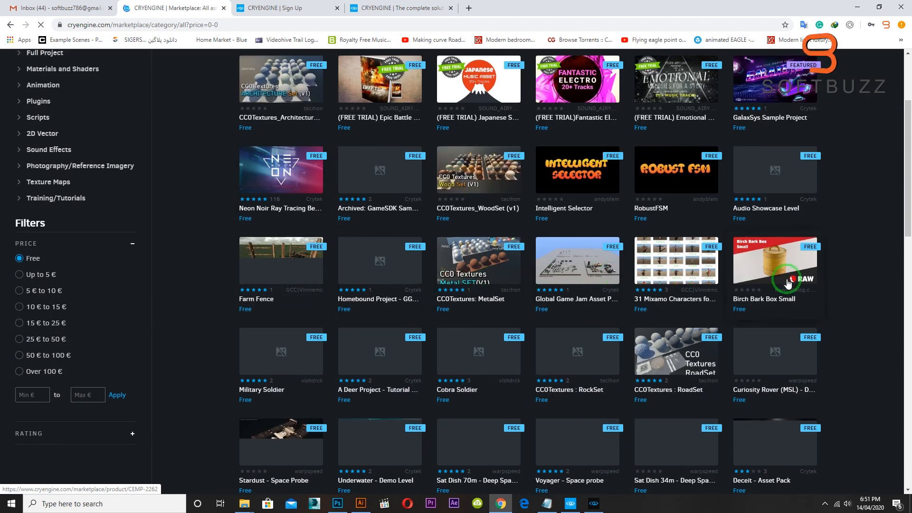
scroll(321, 356, down, 3)
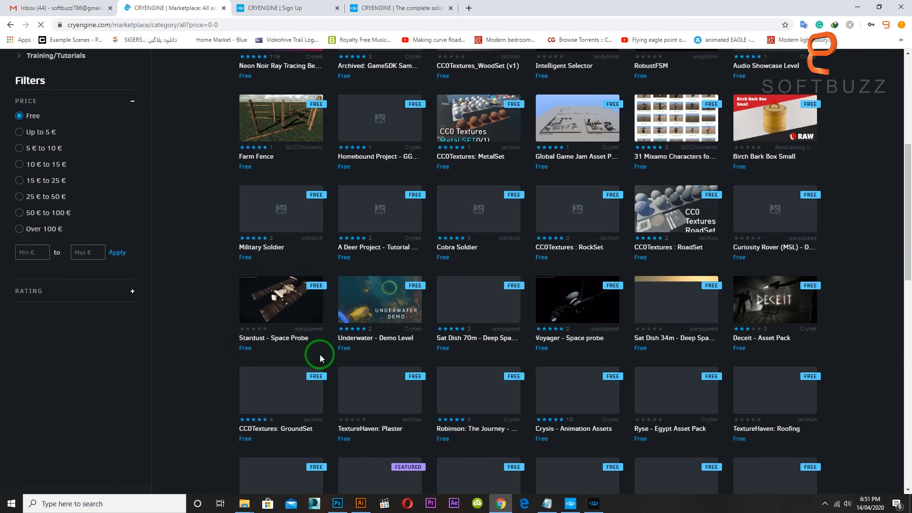
scroll(475, 327, down, 4)
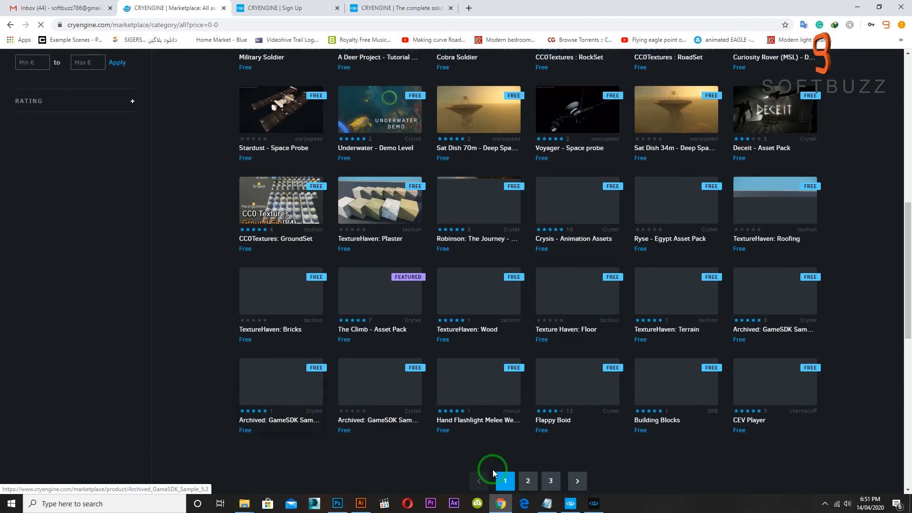
scroll(688, 387, up, 4)
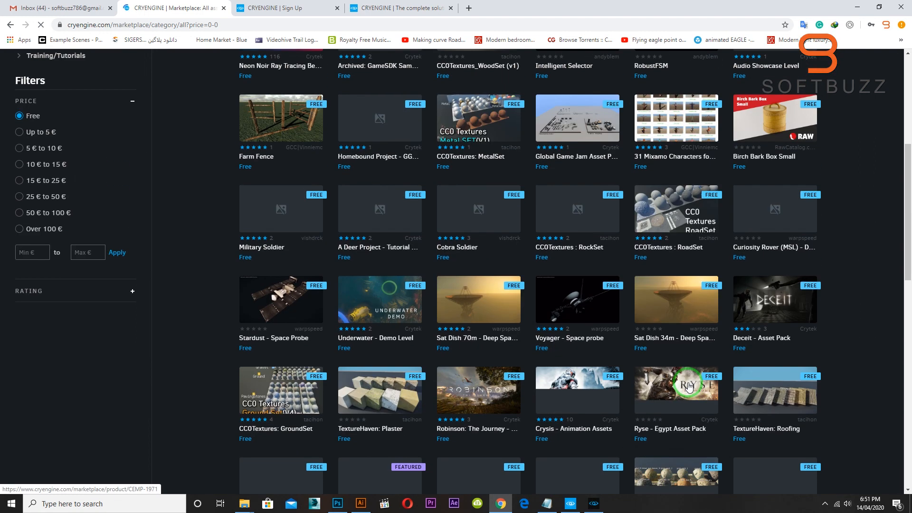
scroll(670, 377, up, 4)
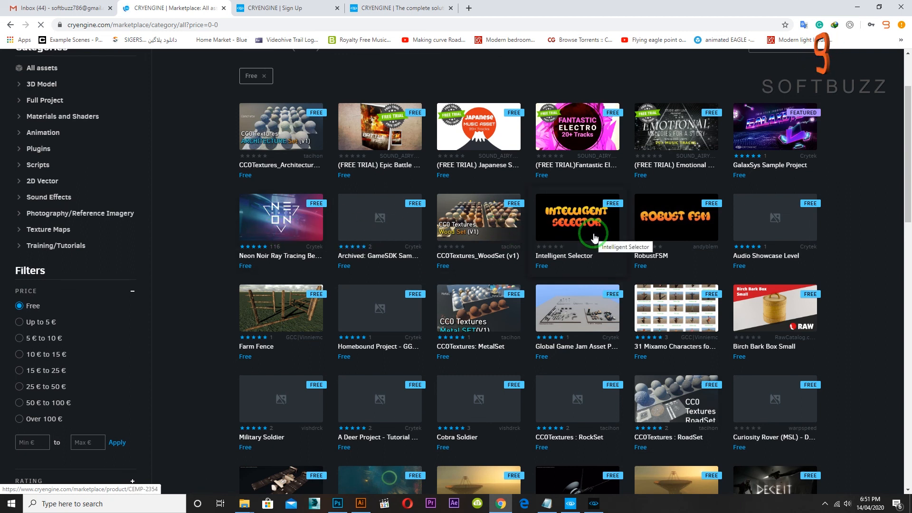
scroll(655, 249, down, 2)
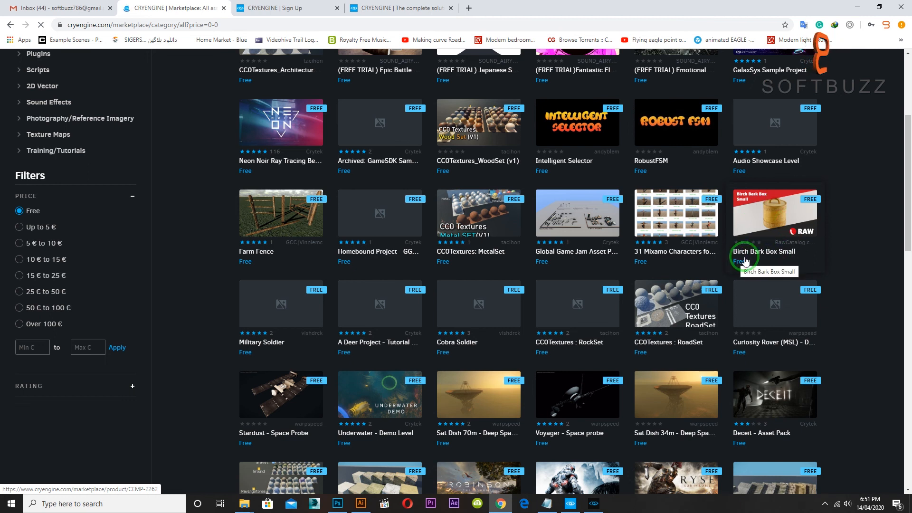
Add the free Birch Bark Box Small asset to the library and complete the order.
click(782, 214)
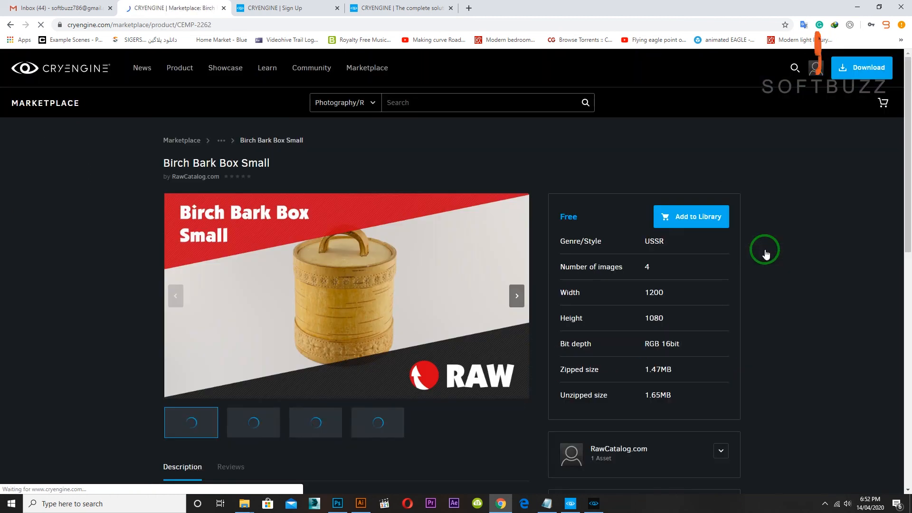
click(690, 221)
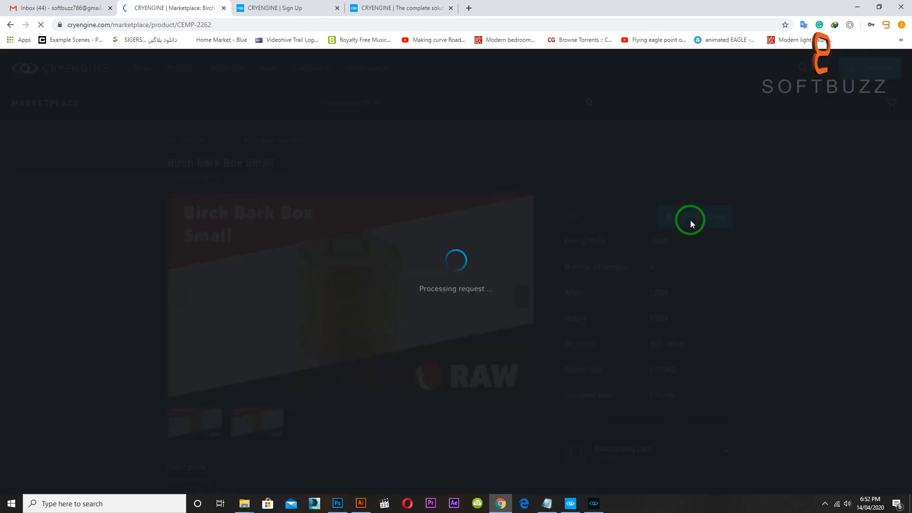
click(393, 286)
click(534, 332)
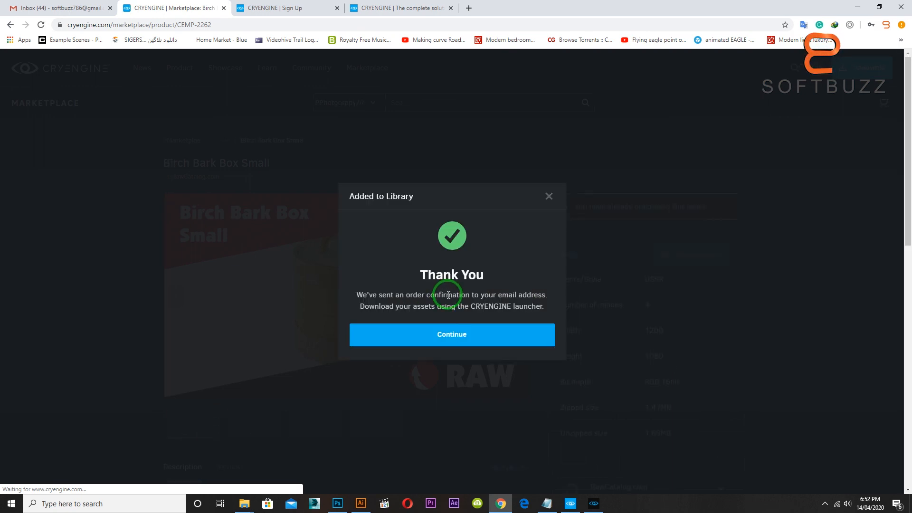
click(454, 336)
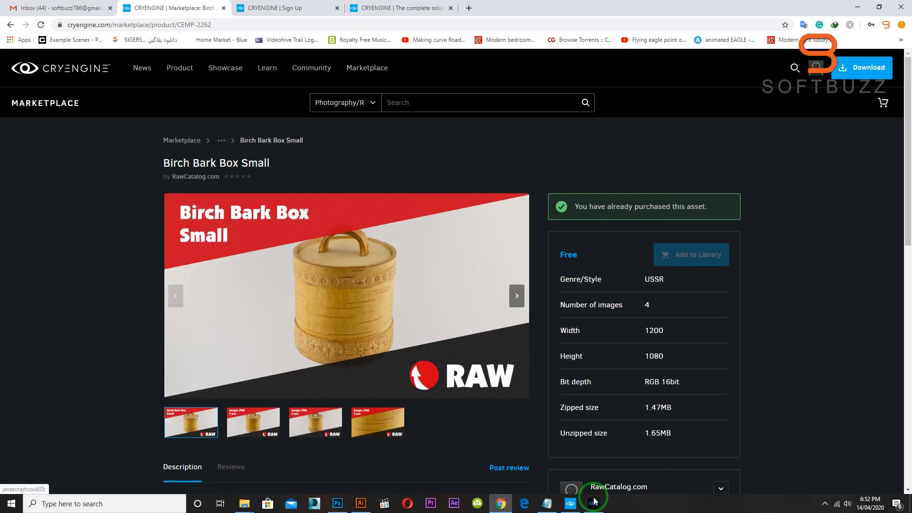
Switch to the CRYENGINE Launcher, reload the library's asset list, and download Birch Bark Box Small.
click(570, 504)
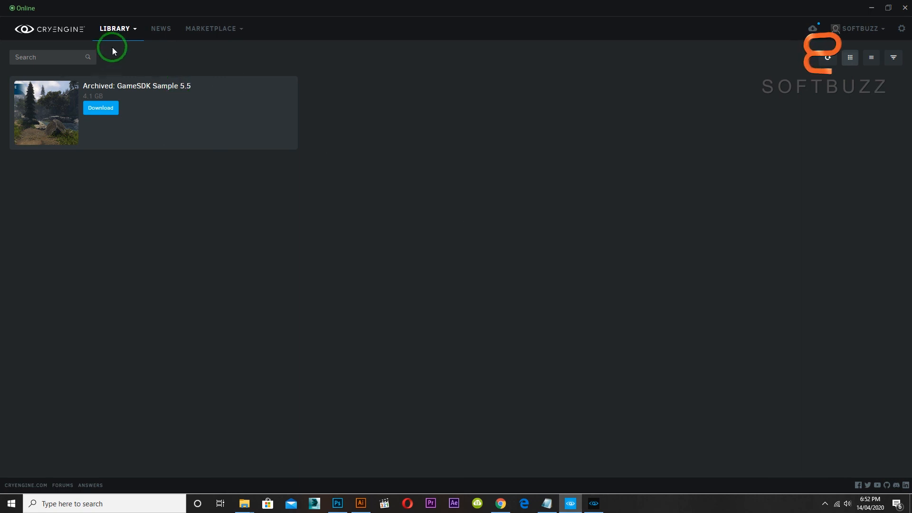
click(116, 30)
click(131, 53)
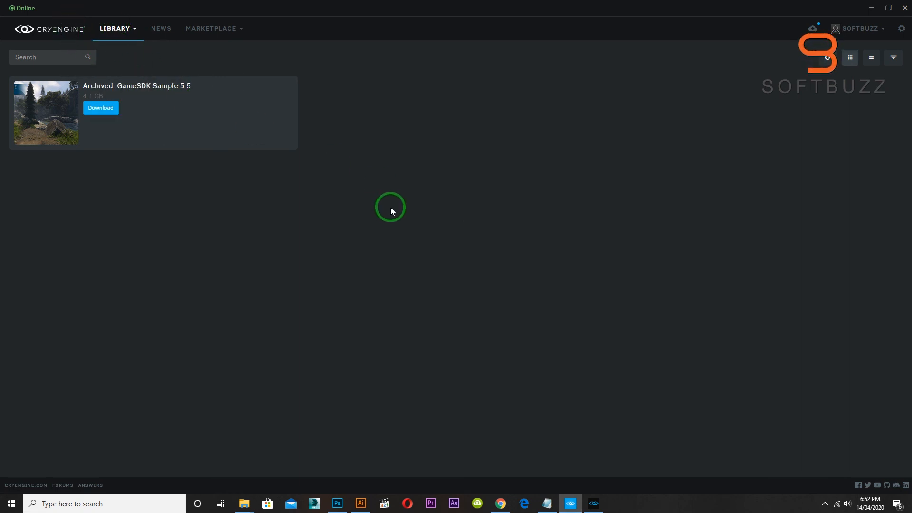
click(61, 29)
click(116, 30)
click(117, 55)
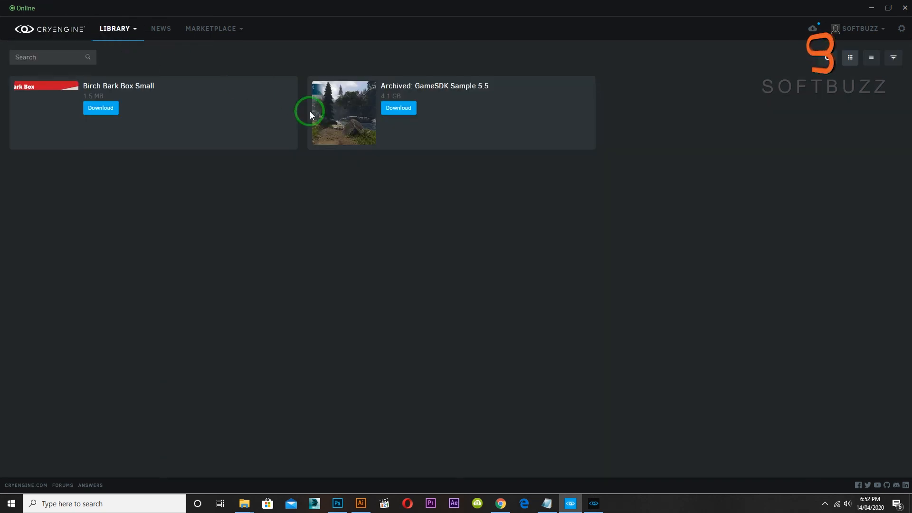
click(98, 109)
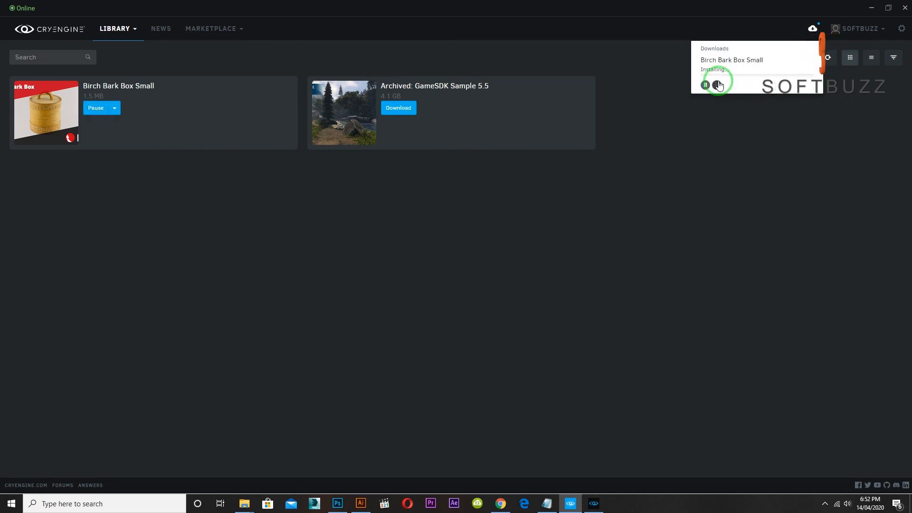